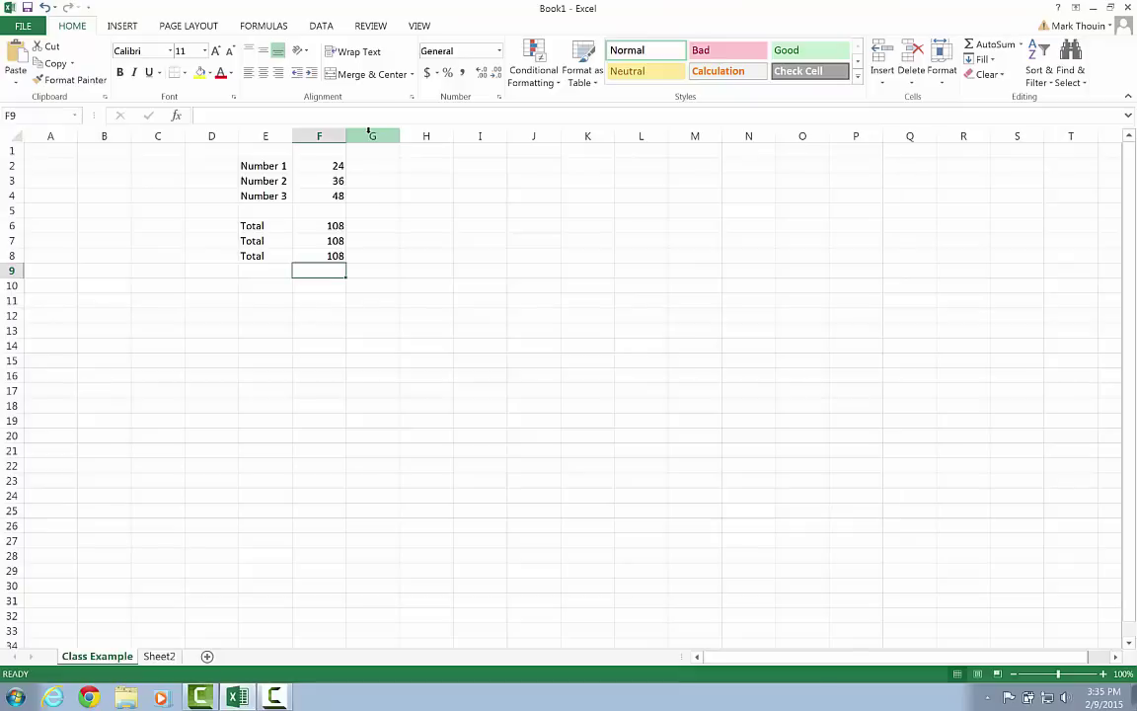
key("Up")
key("Up")
key("Up")
key("Up")
key("Up")
key("Up")
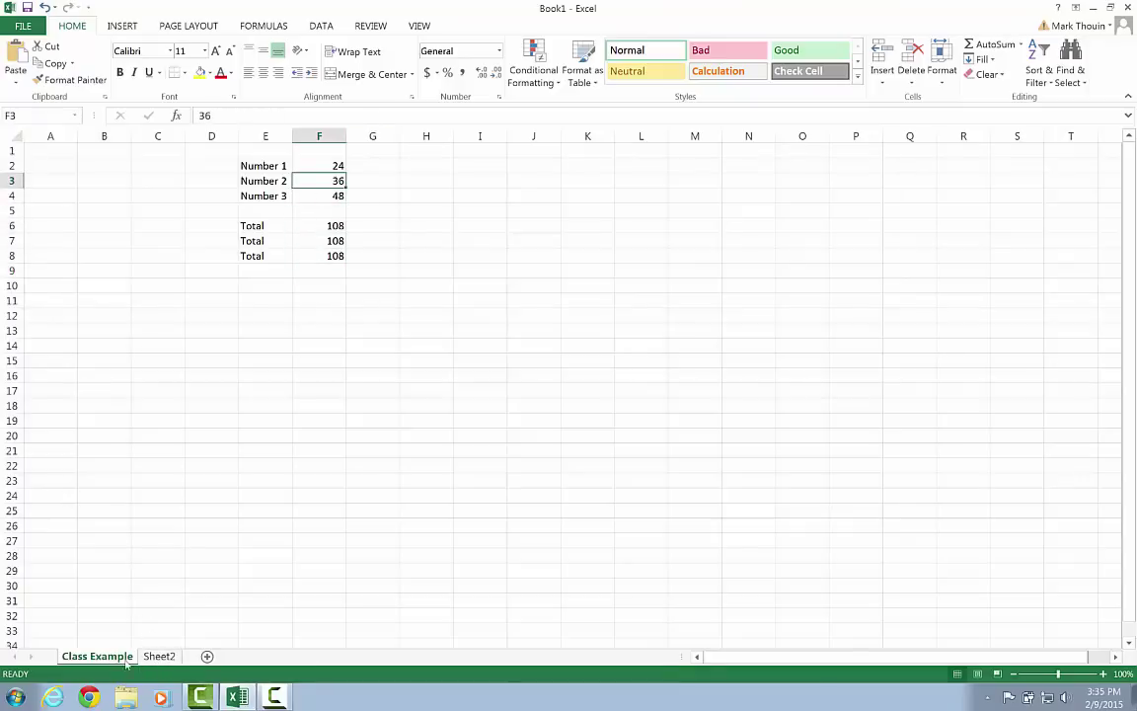
Rename the worksheet Sheet2 as "Class Example 2".
left_click(156, 658)
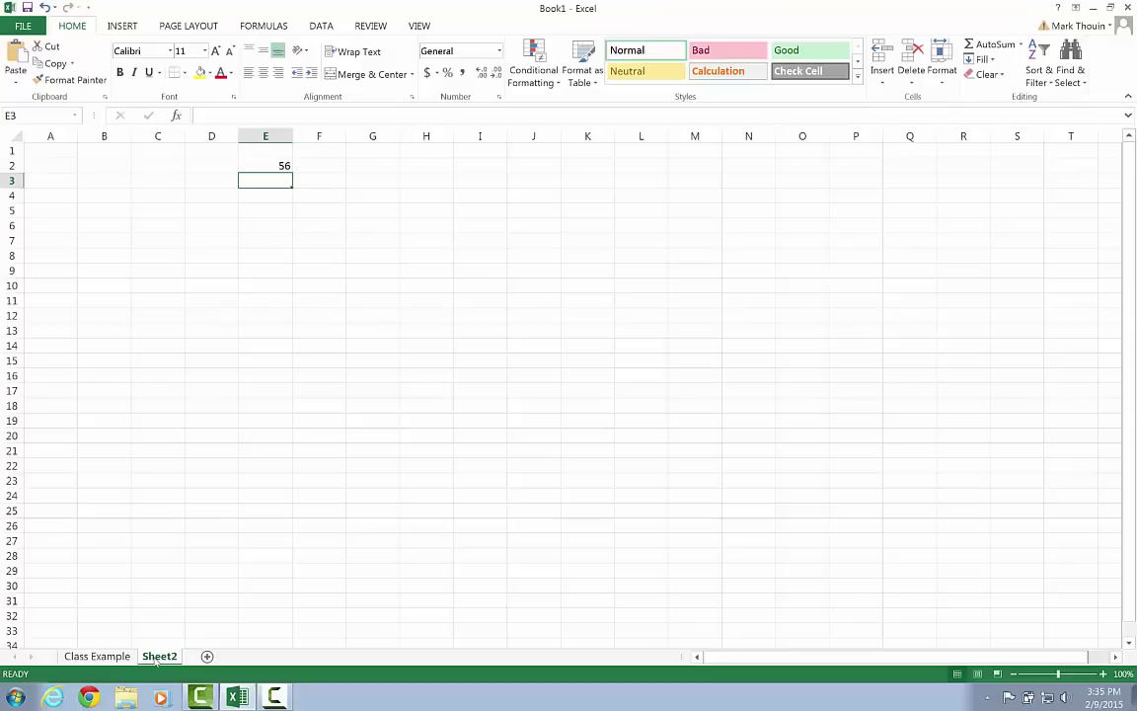
right_click(156, 660)
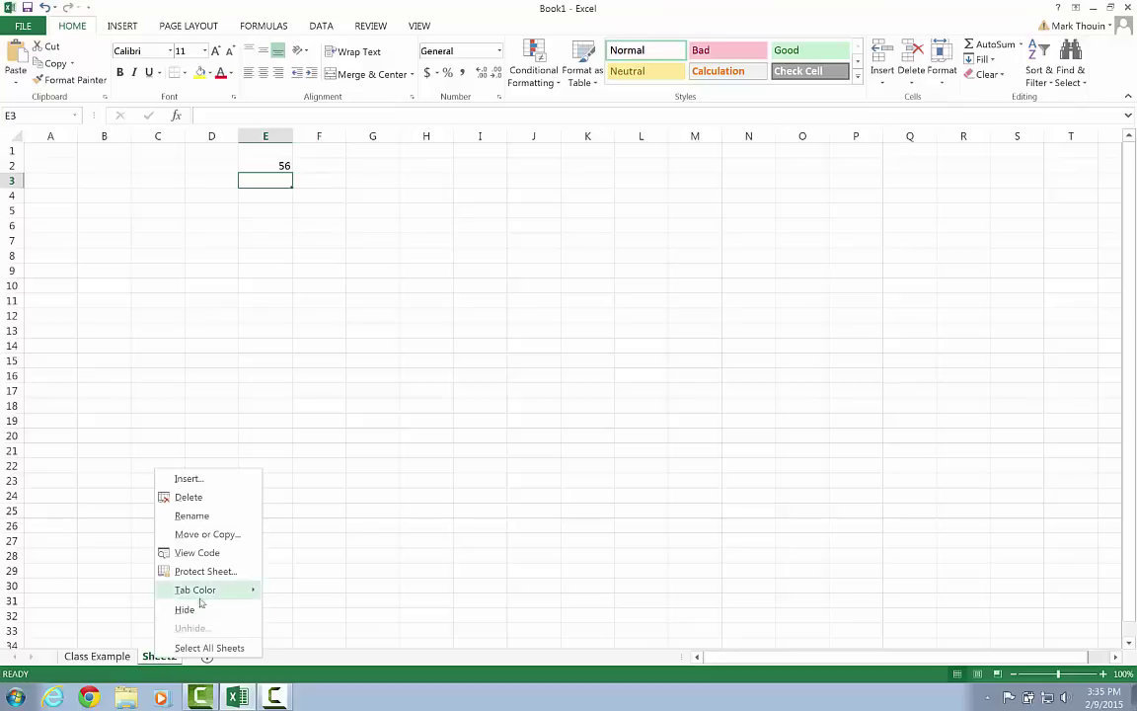
left_click(216, 523)
type("Classs")
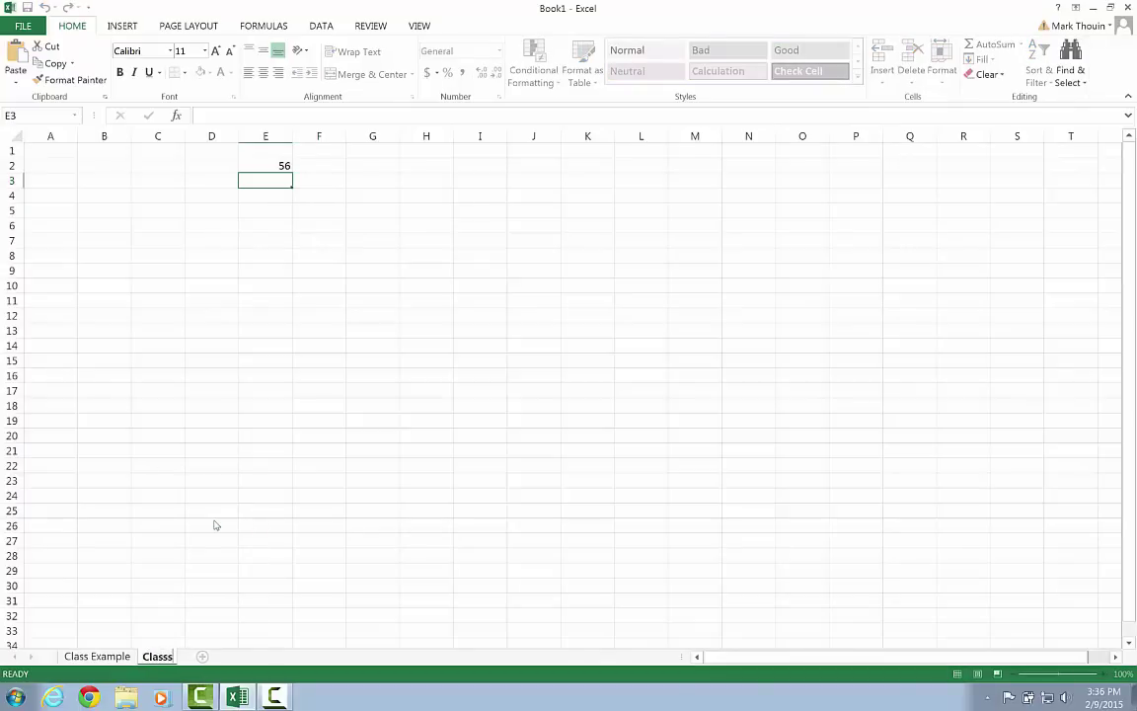
key("BackSpace")
type("Example 2")
key("Return")
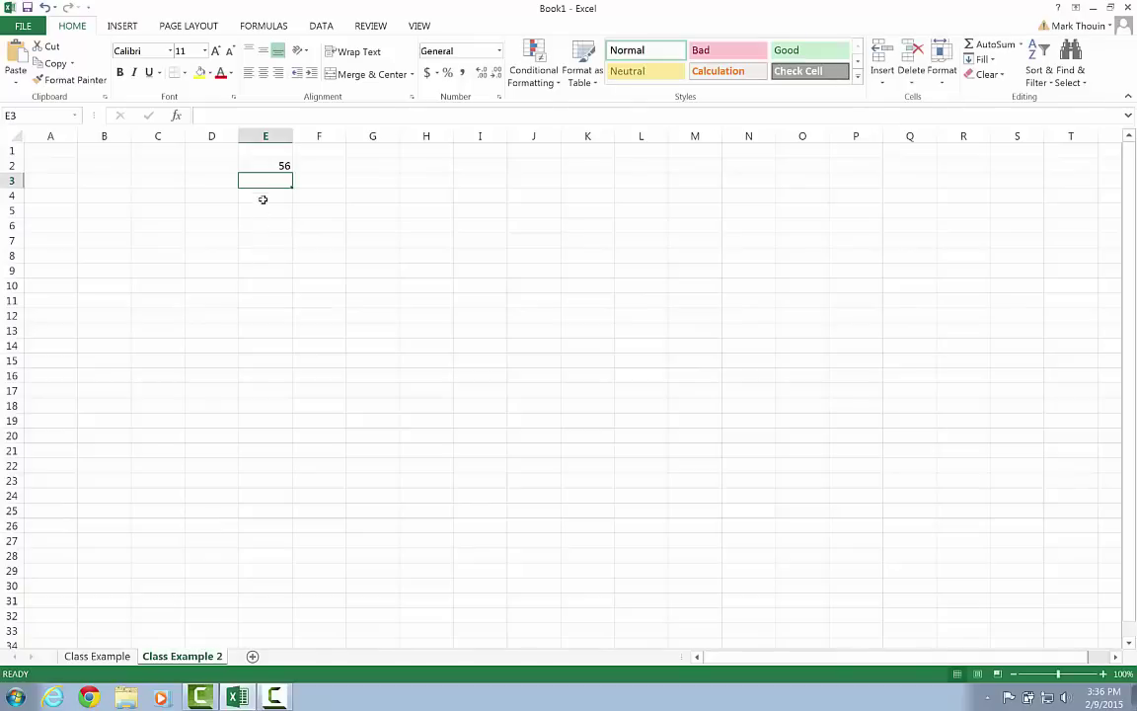
Clear the contents of cell E2 on the Class Example 2 sheet.
left_click(262, 166)
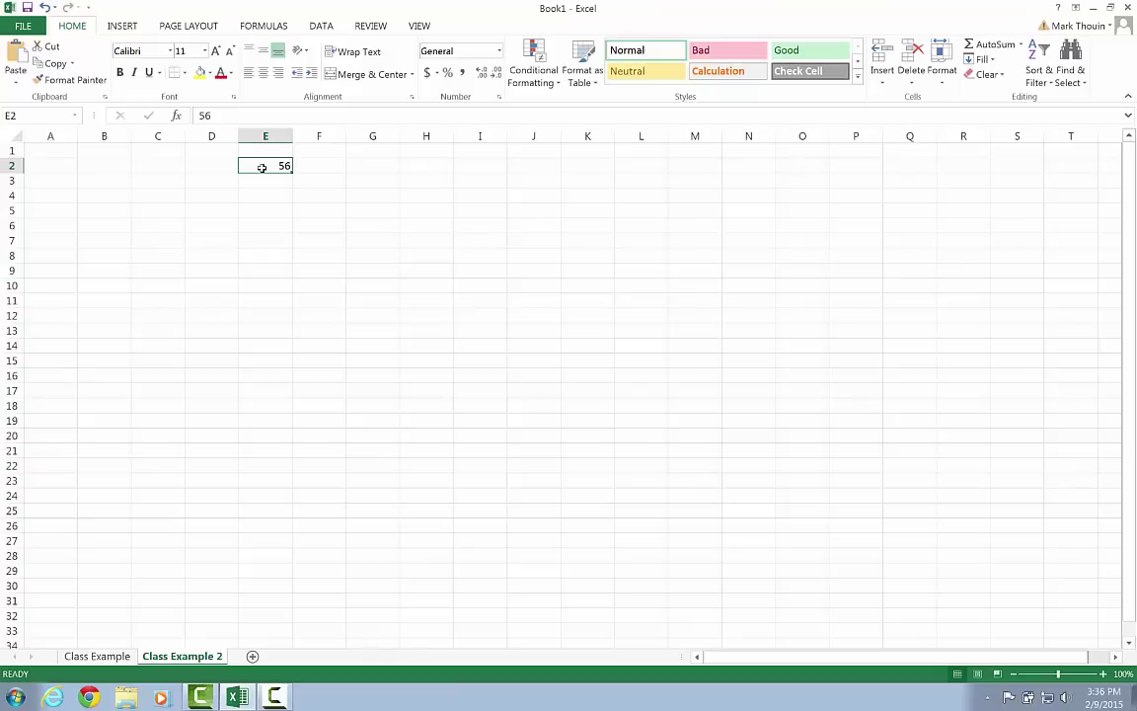
key("Return")
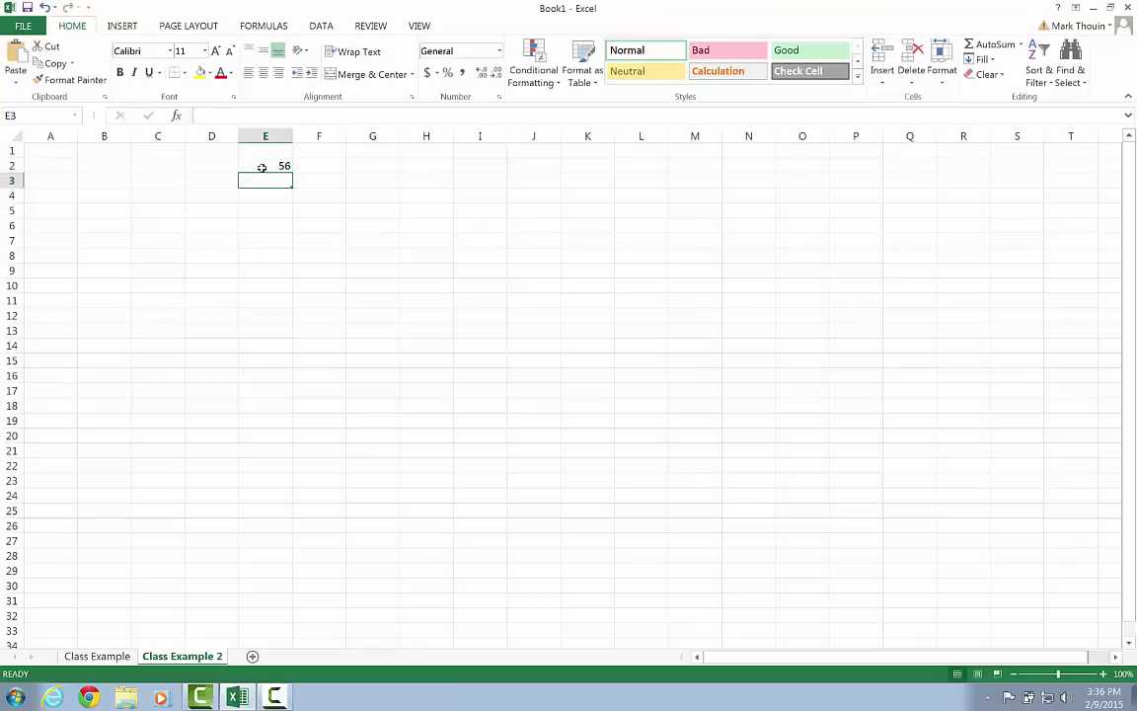
key("Down")
left_click(261, 167)
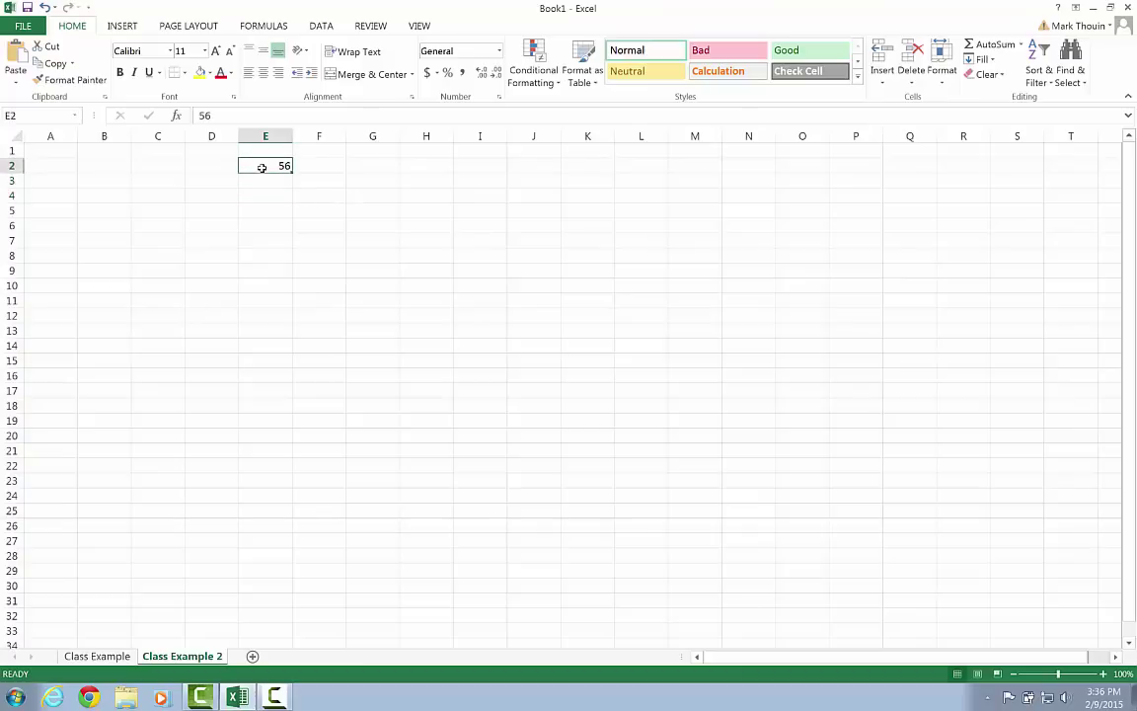
key("BackSpace")
key("Return")
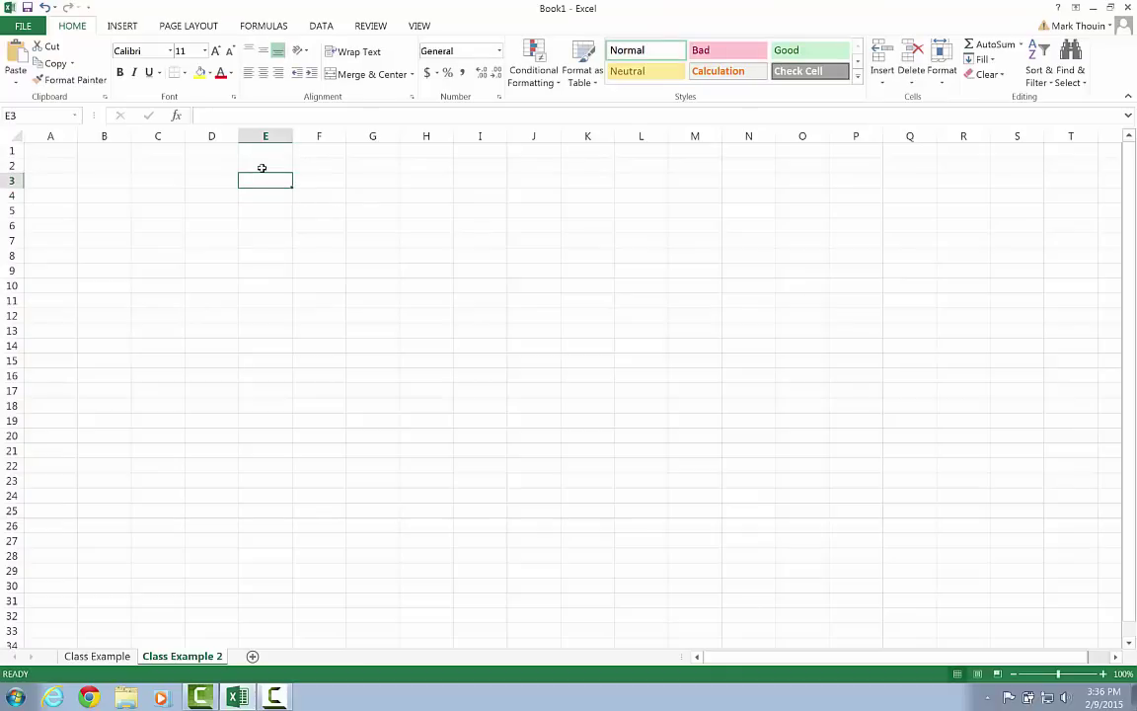
Enter the label "Discount Rate" in cell E3 and widen column E to fit it.
type("Discount")
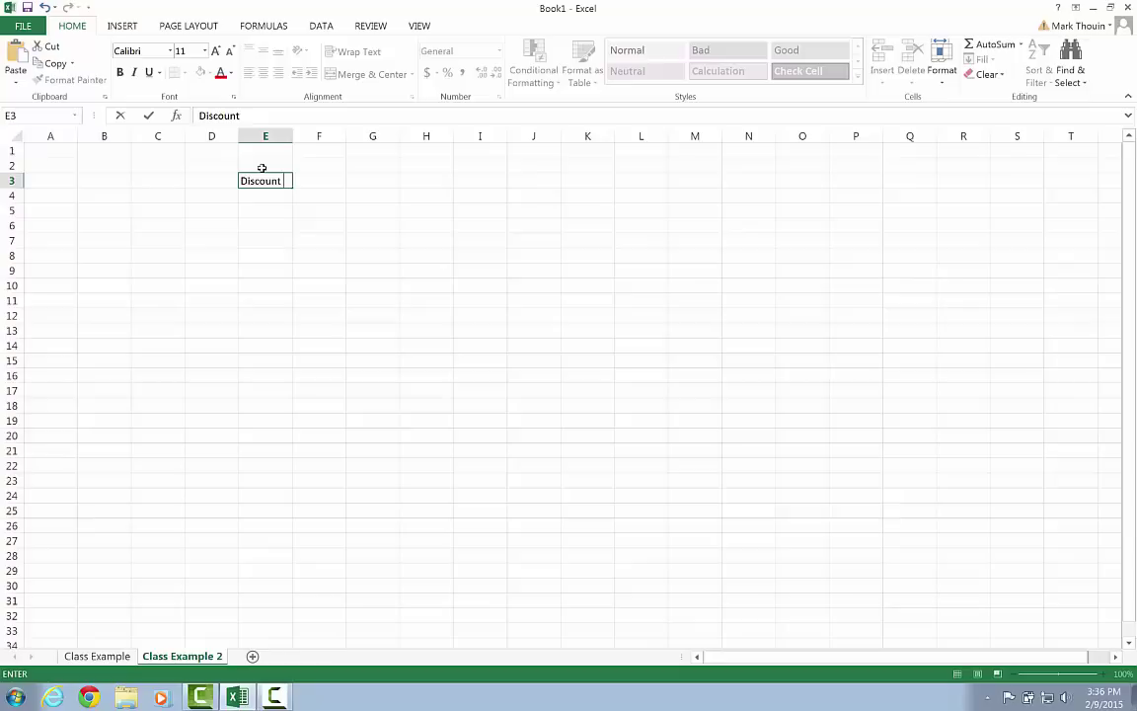
type(" Rate")
key("Tab")
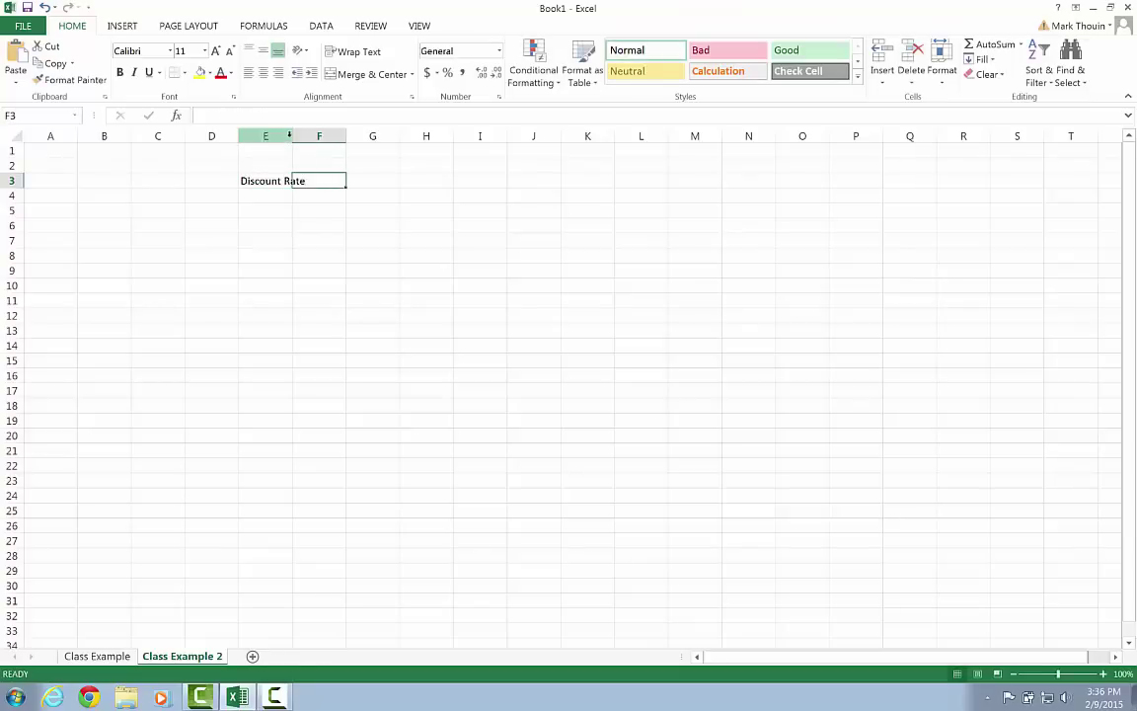
left_click(297, 135)
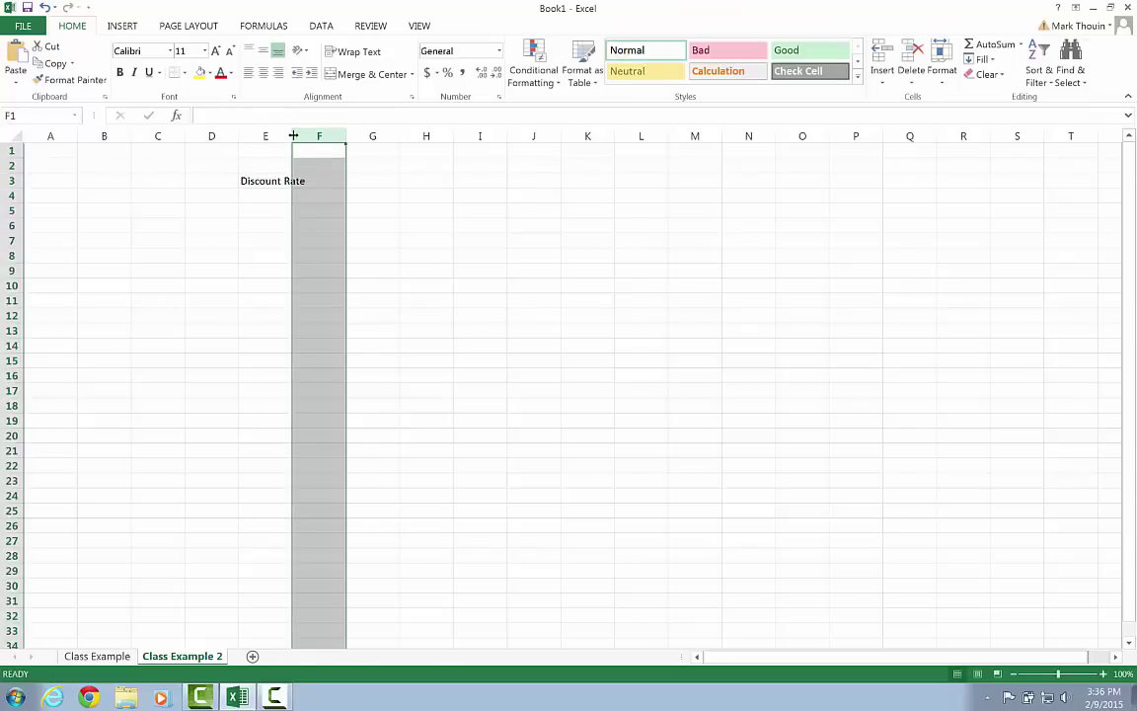
left_click_drag(293, 135, 307, 135)
Enter 12% in cell F3 as the discount rate.
left_click(323, 184)
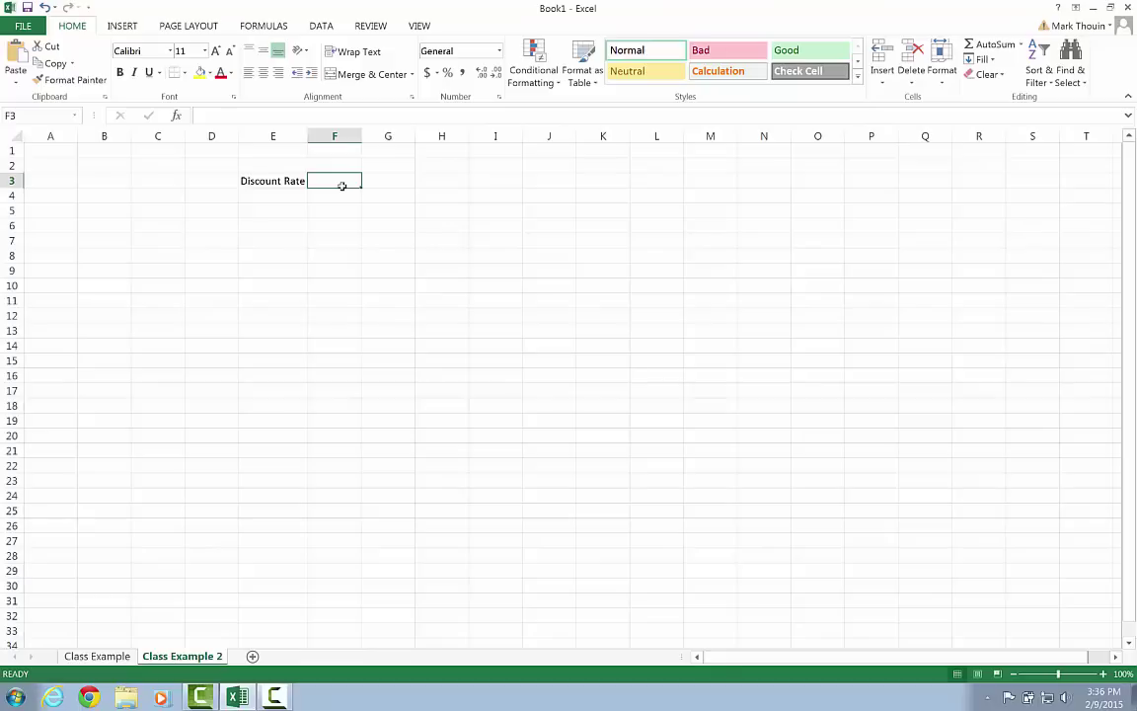
type("12%")
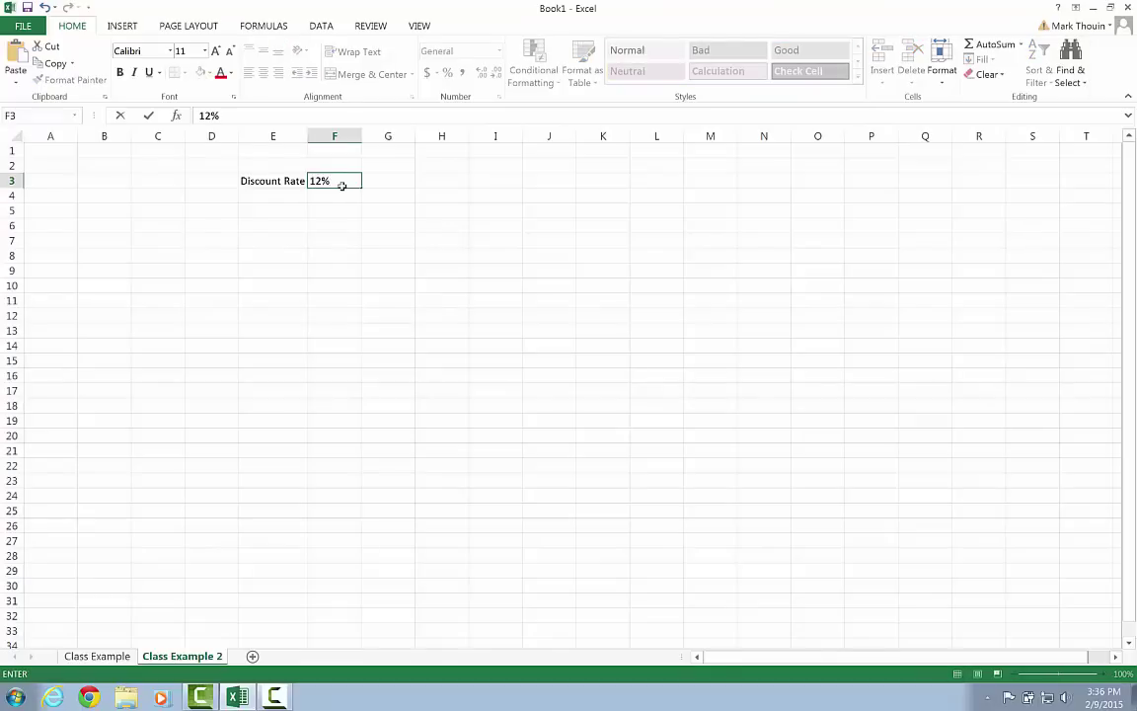
key("Return")
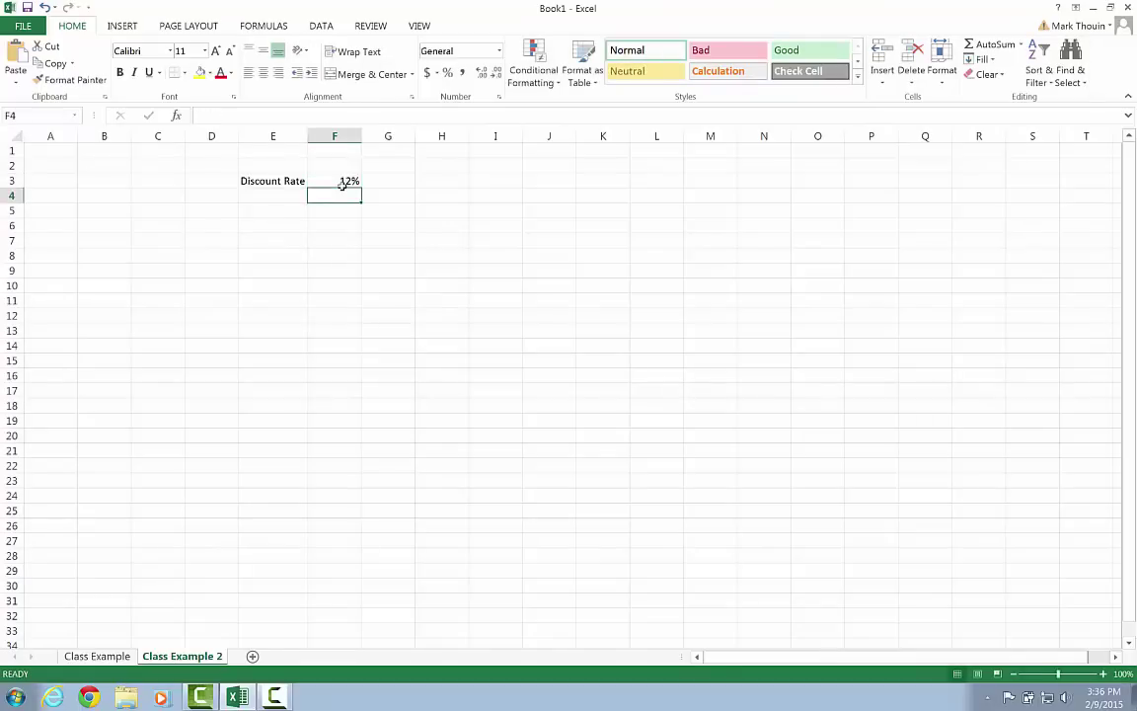
Enter the label "Initial Amount" in cell E4 with the value 10,000 in F4.
key("Left")
type("Initial ")
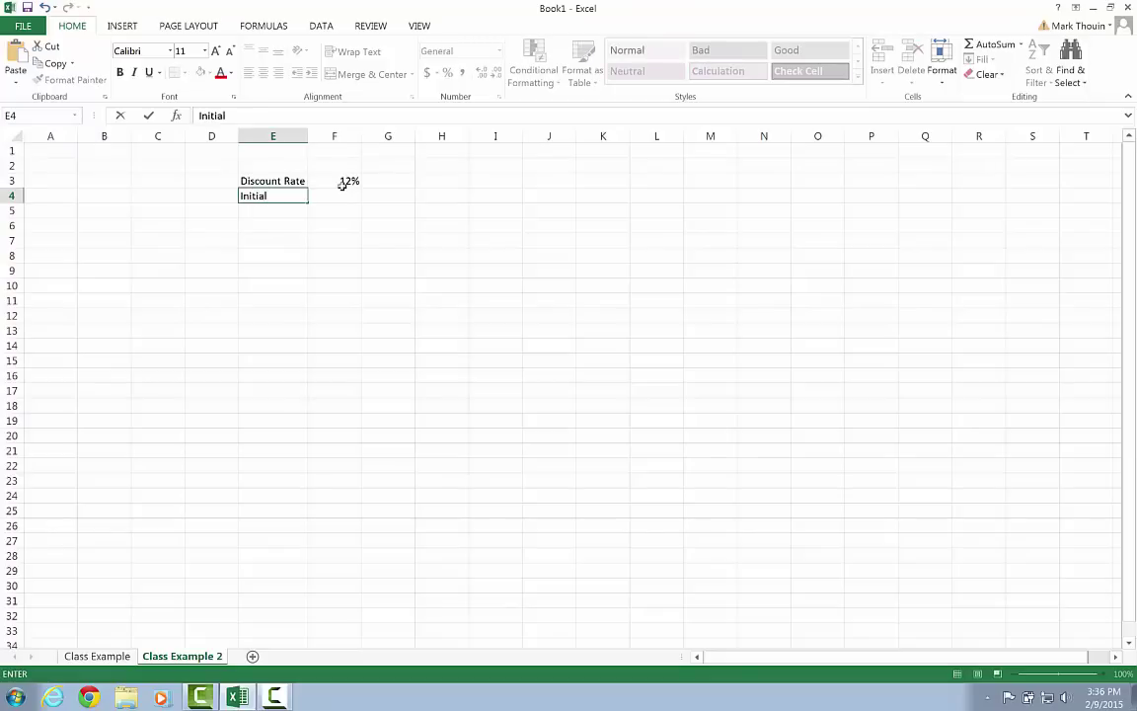
type("Amount")
key("Right")
type("10,000")
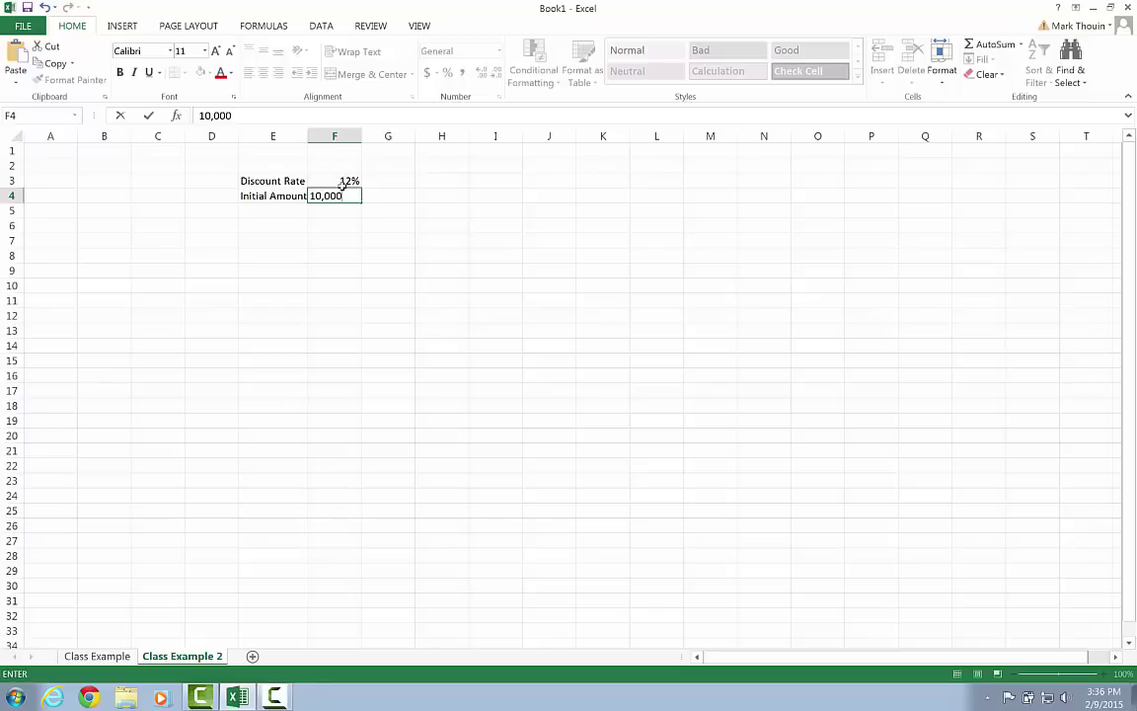
key("Return")
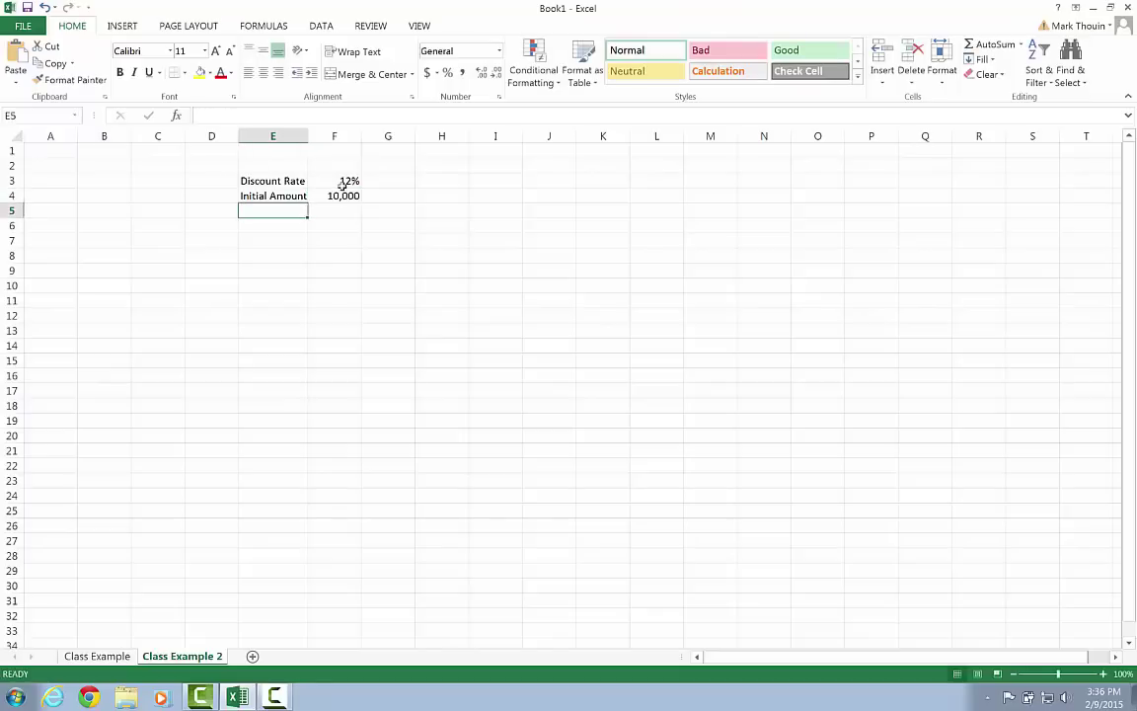
Enter "Year 1" in cell E6 and move it down to E7.
key("Down")
type("Year")
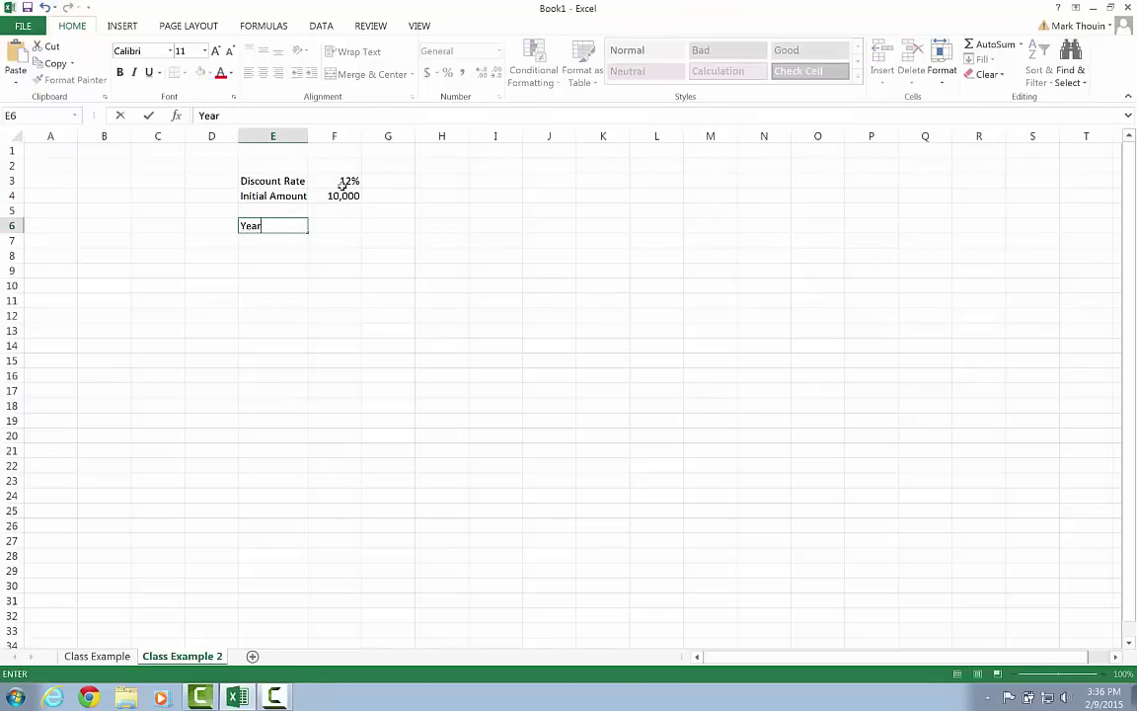
type(" 1")
key("Tab")
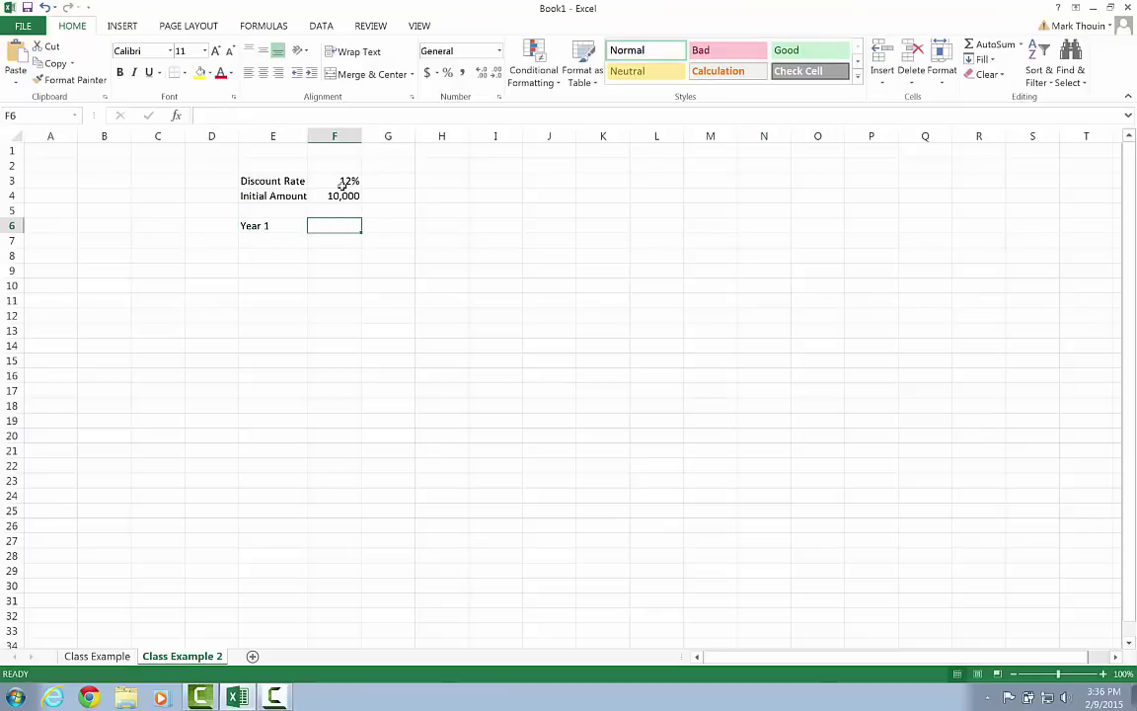
left_click(275, 228)
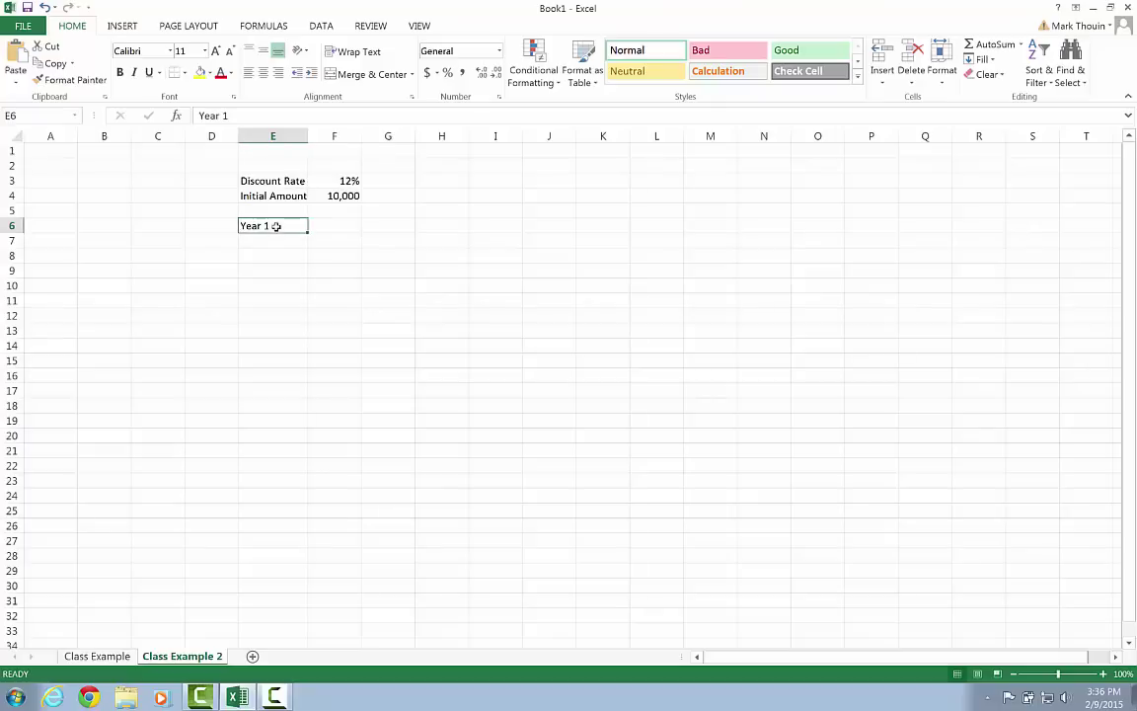
left_click_drag(276, 233, 278, 257)
Enter "Year 2" in cell E8, directly below Year 1.
left_click(278, 257)
type("Year 2")
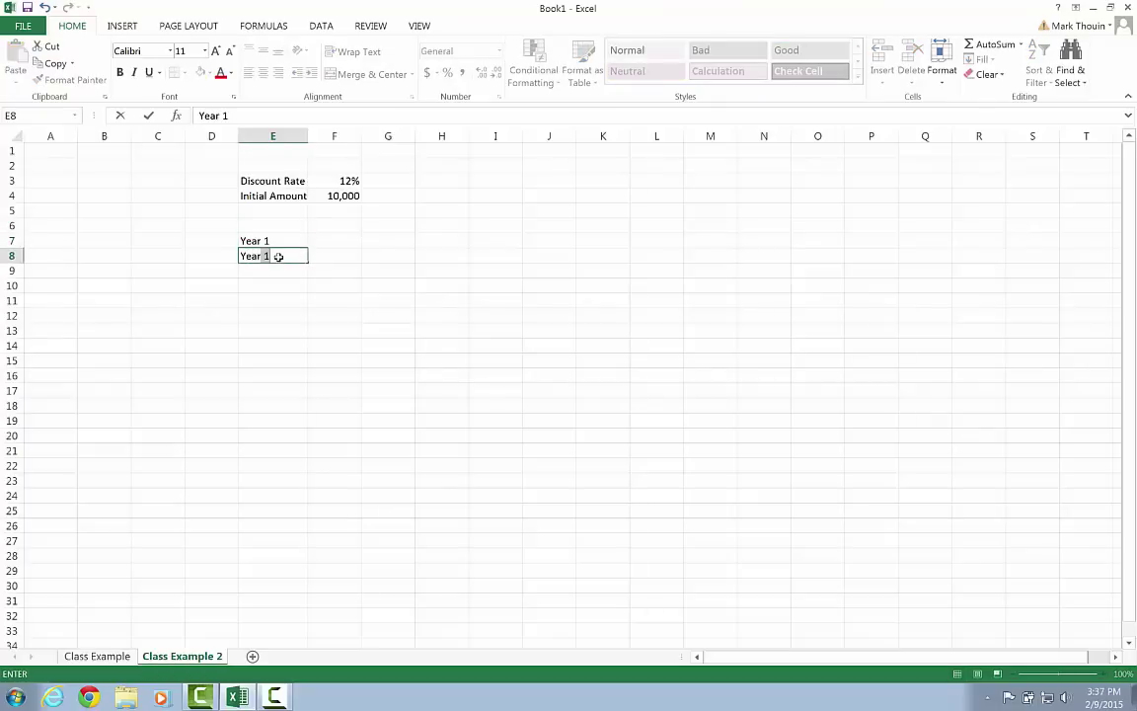
key("Return")
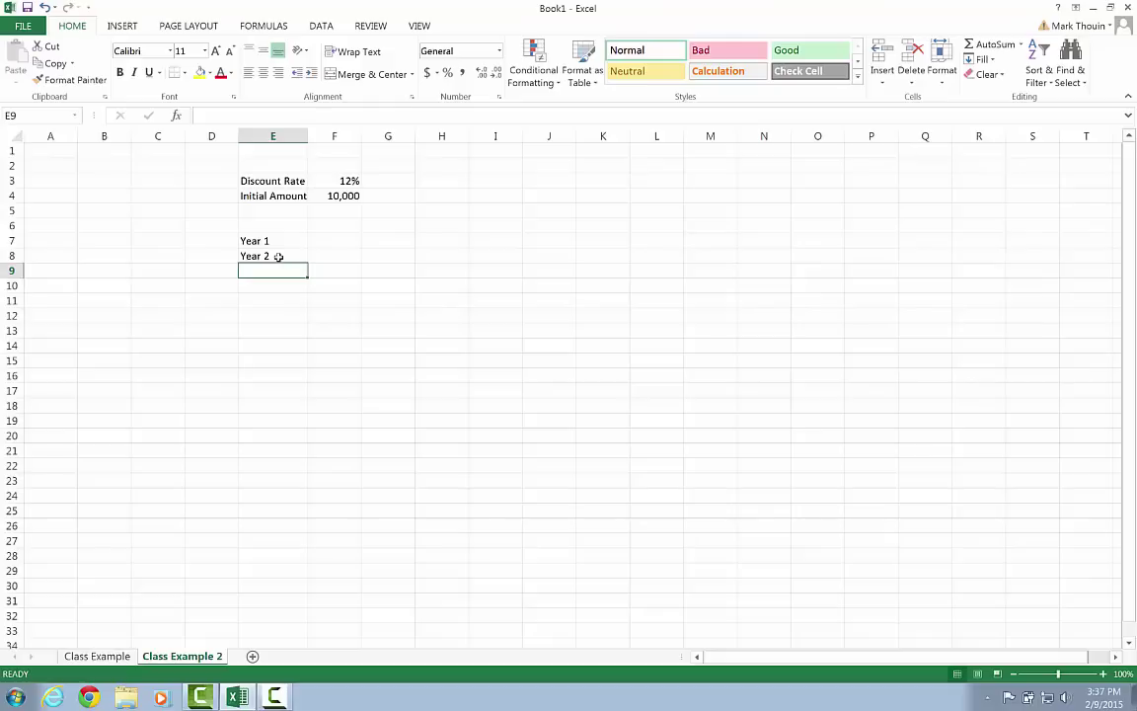
Extend the Year 1 and Year 2 series from E7:E8 down to Year 30 in cell E36.
left_click_drag(284, 241, 280, 256)
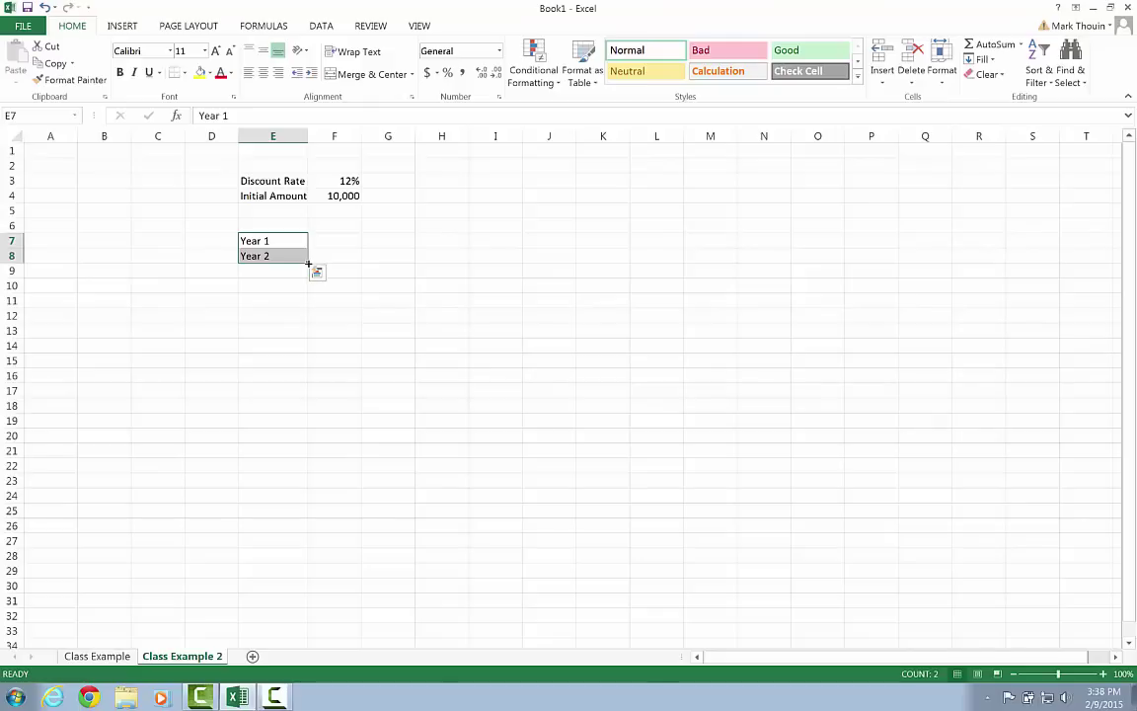
left_click_drag(308, 264, 264, 593)
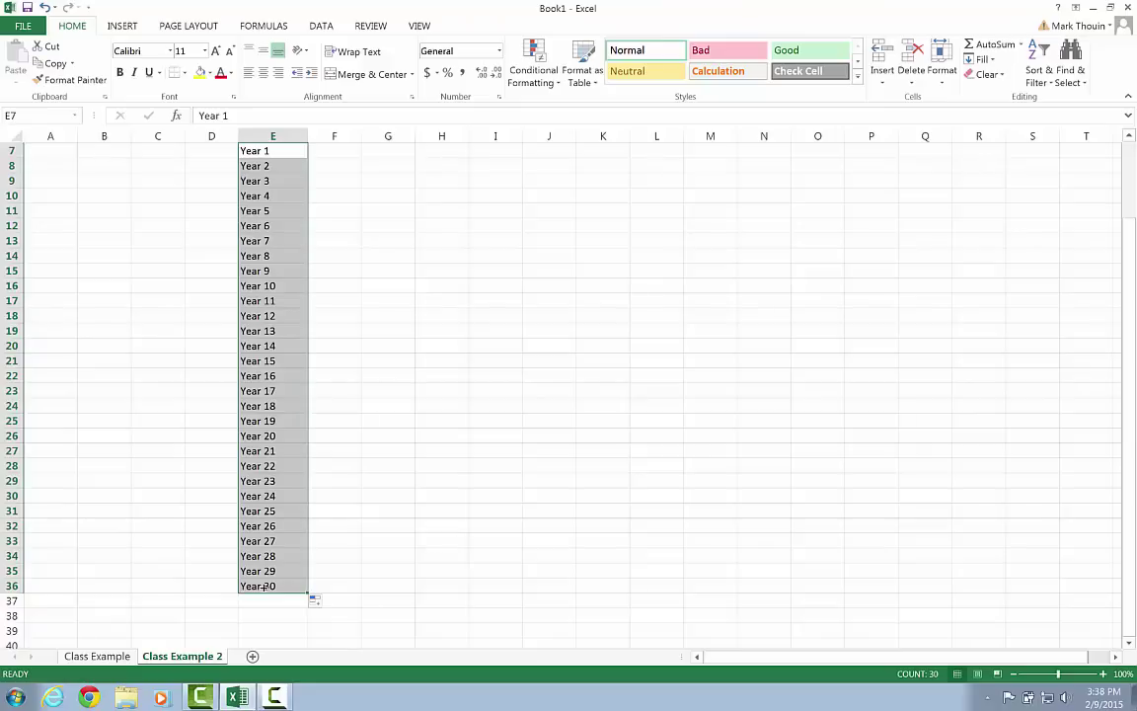
scroll(262, 586, "up", 2)
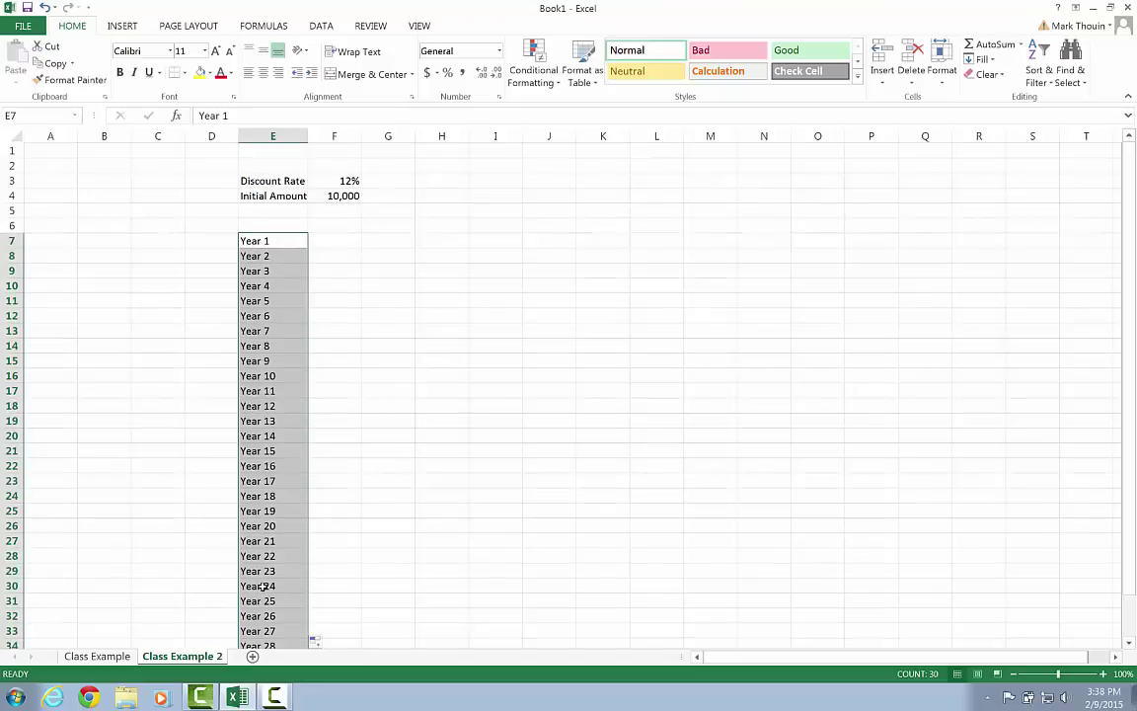
Enter the numbers 2, 4 and 6 in cells H7 to H9.
key("Right")
key("Right")
key("Right")
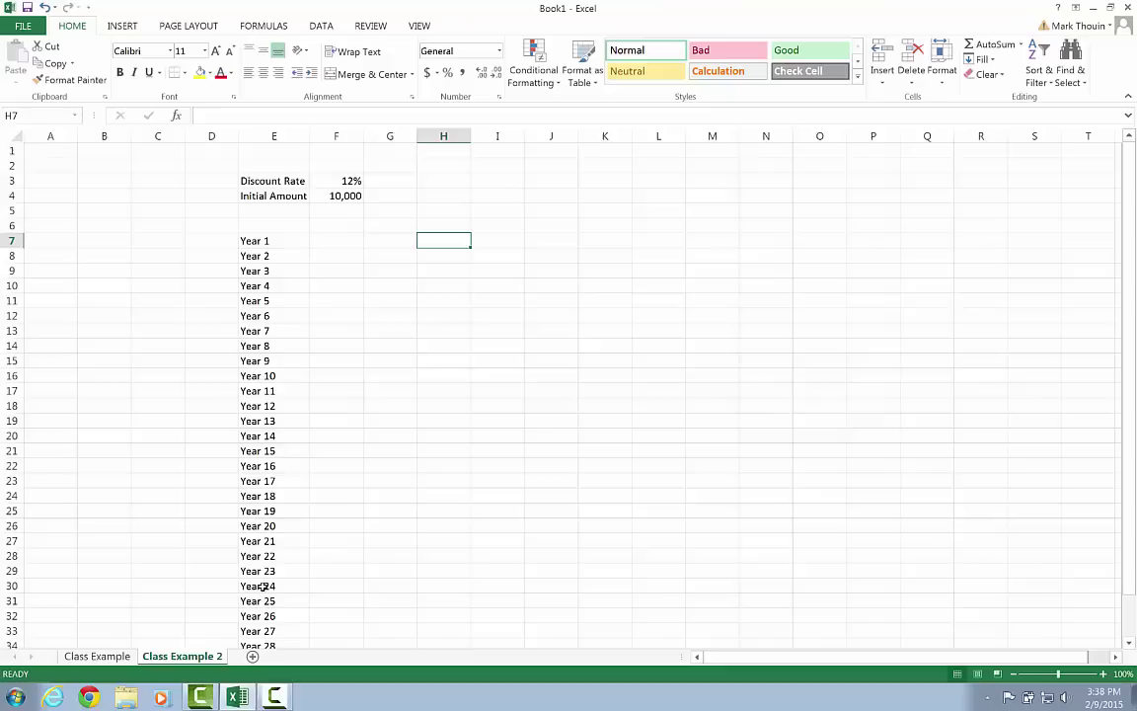
type("2")
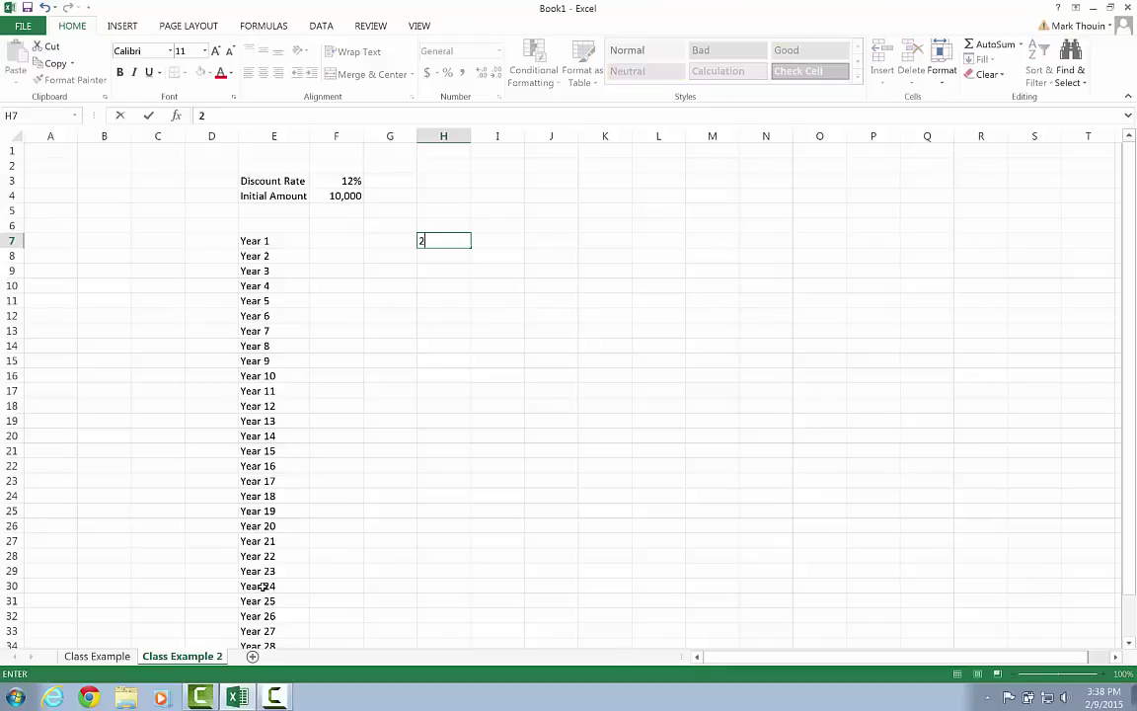
key("Return")
type("4")
key("Return")
type("5")
key("Return")
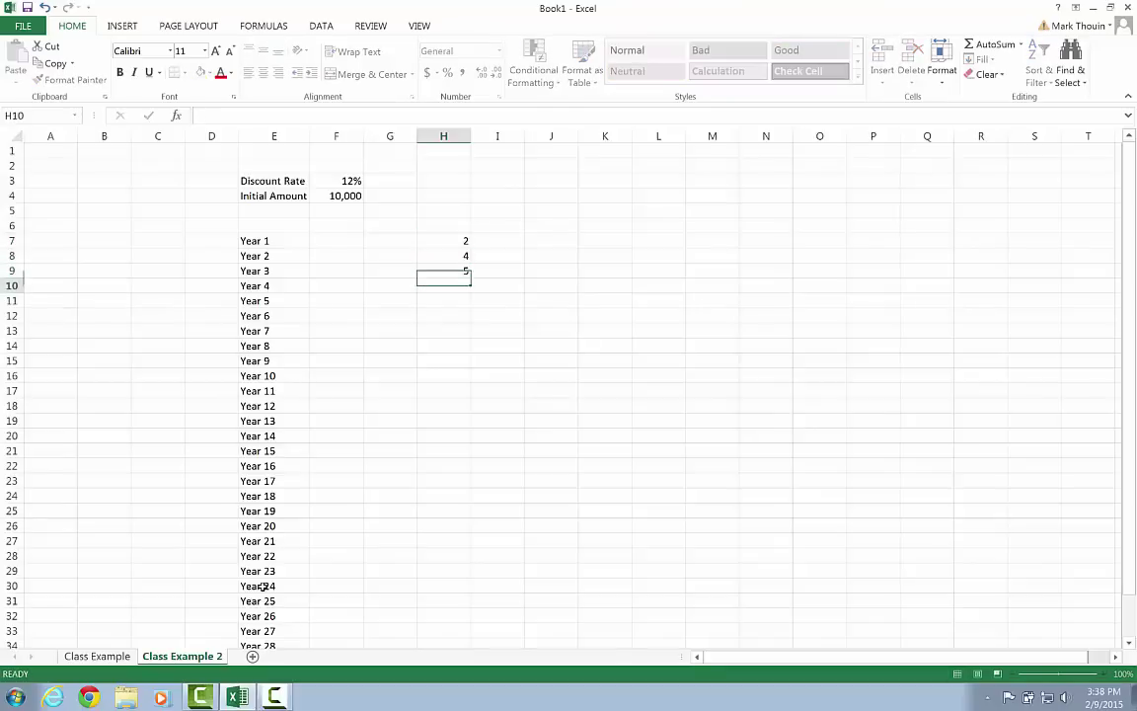
key("Up")
type("6")
key("Return")
Extend the number series in H7:H9 down column H to cell H25.
key("Up")
key("Up")
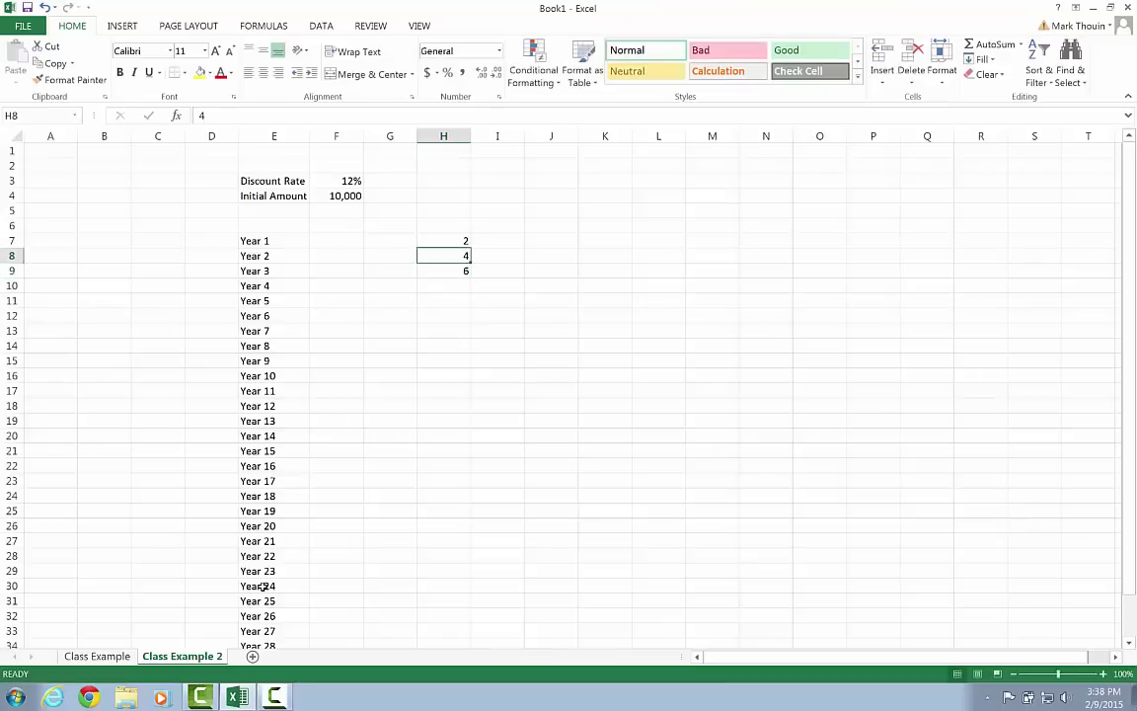
key("Up")
key("shift+Down")
key("shift+Down")
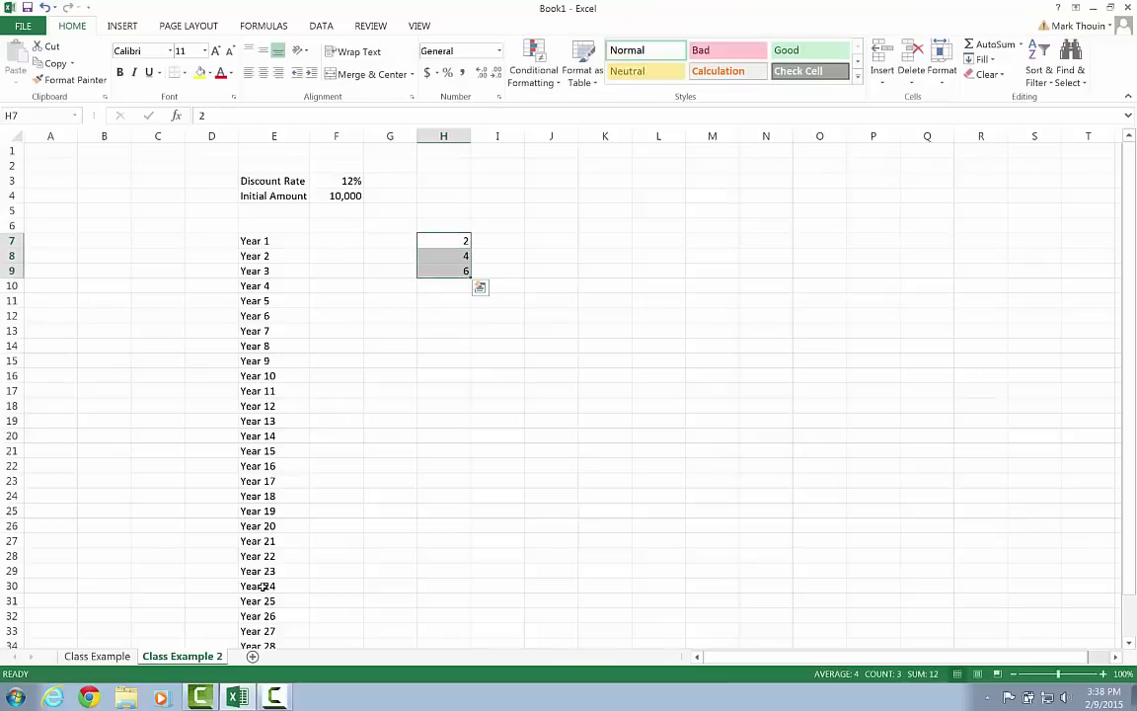
left_click_drag(470, 278, 470, 277)
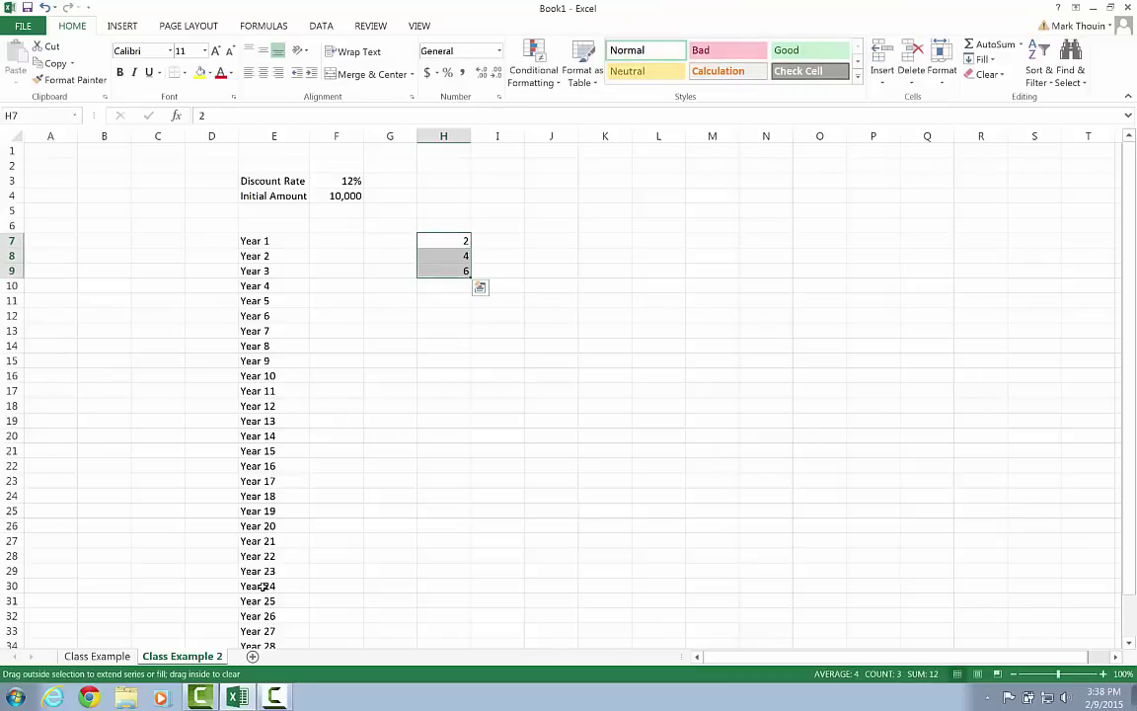
left_click_drag(470, 277, 470, 517)
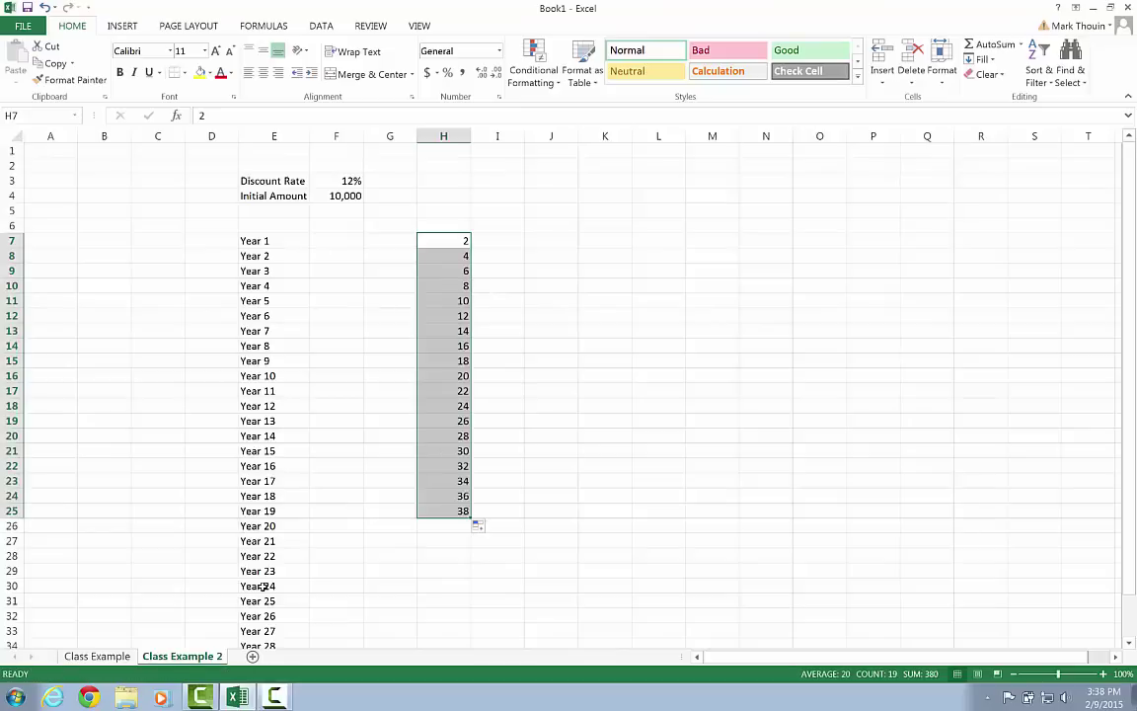
Enter "Monday" in cell I7 and "Tuesday" in I8.
key("Right")
type("Monday")
key("Return")
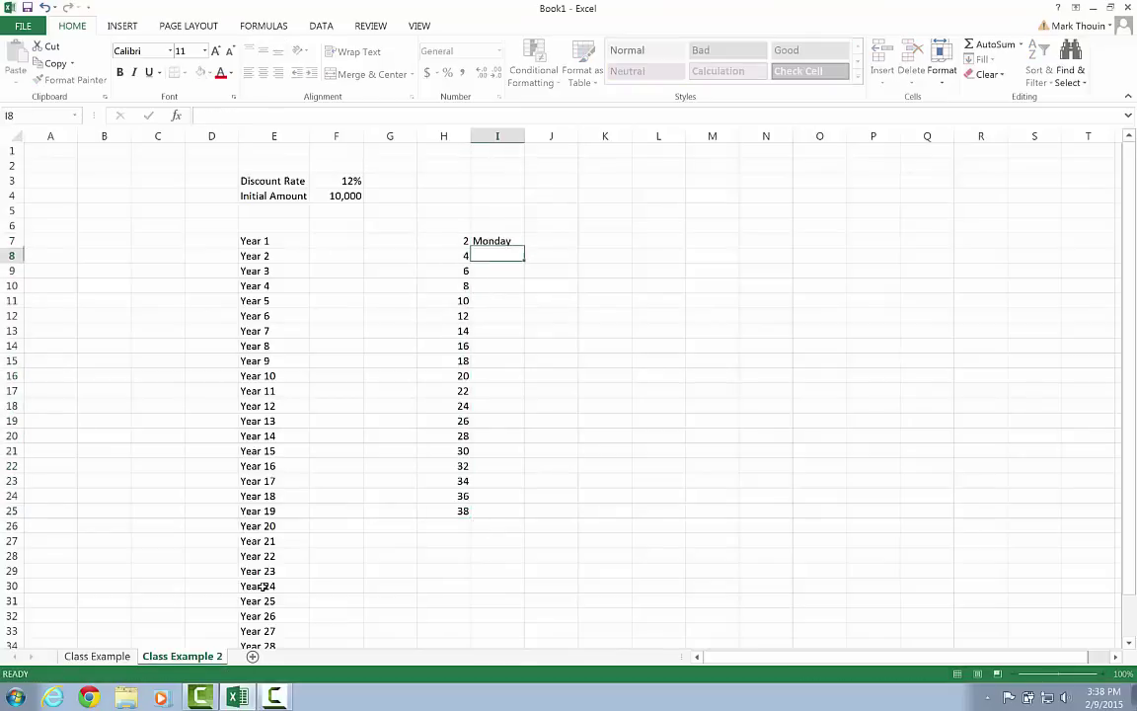
type("Tuesday")
key("Return")
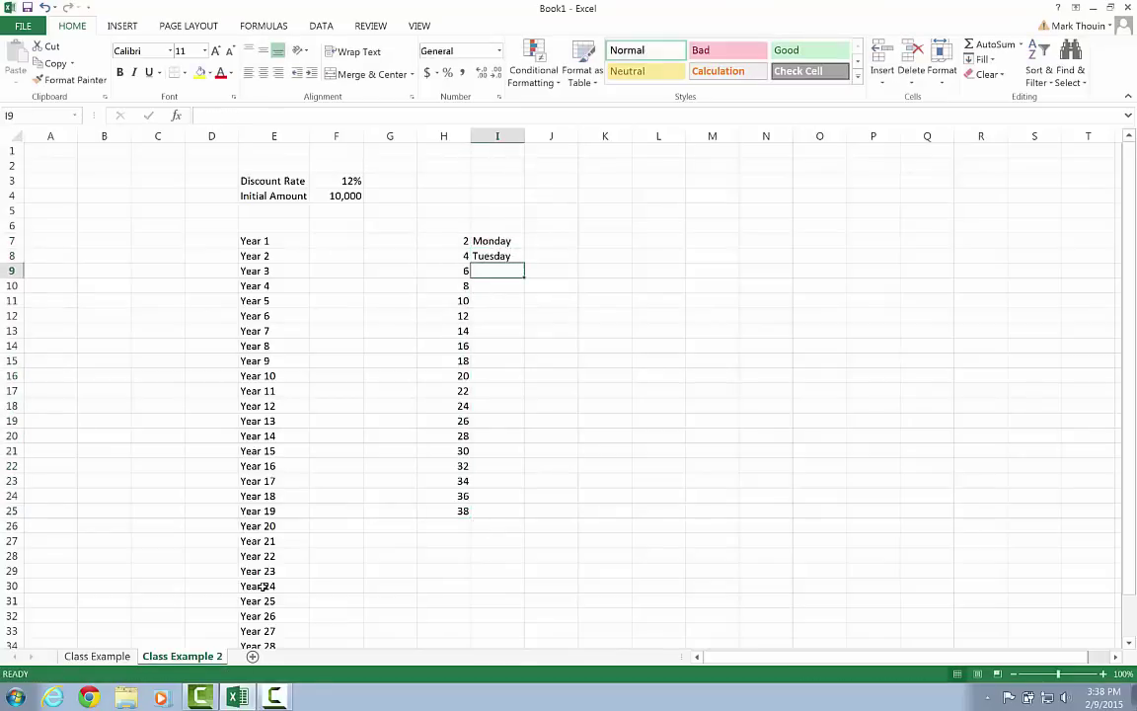
Enter "Wednesday" in cell I9 and extend the weekday series in I7:I9 down to cell I25.
type("Wednesday")
key("Return")
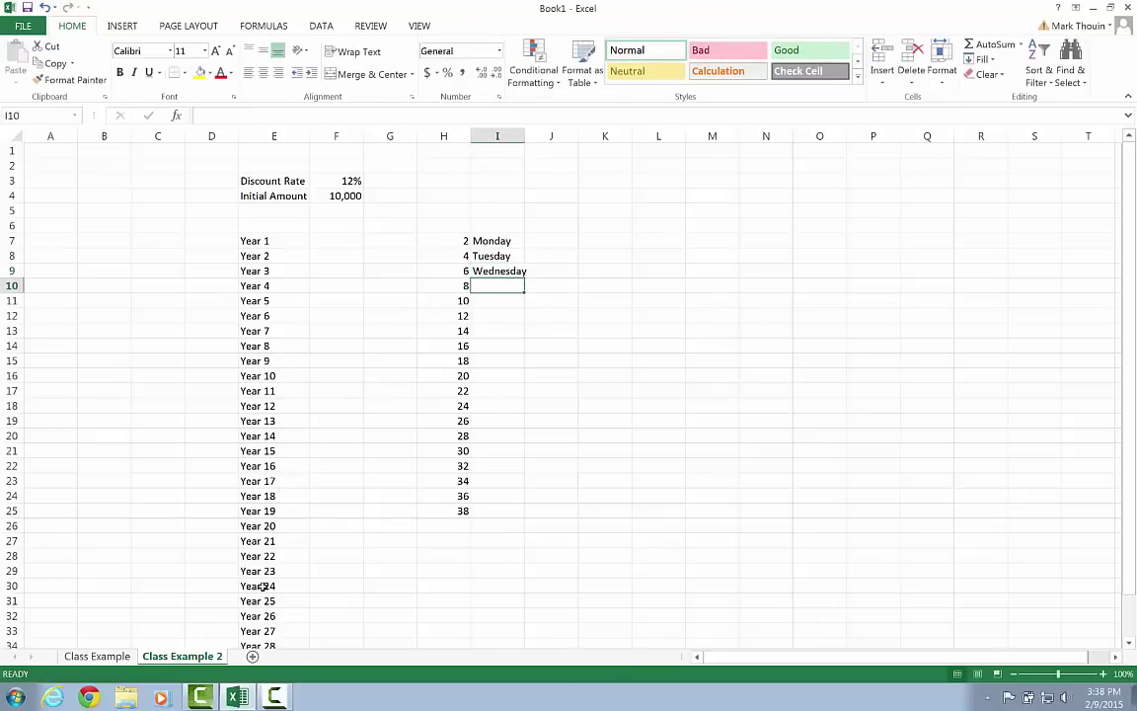
key("Up")
key("Up")
key("Up")
key("shift+Down")
key("shift+Down")
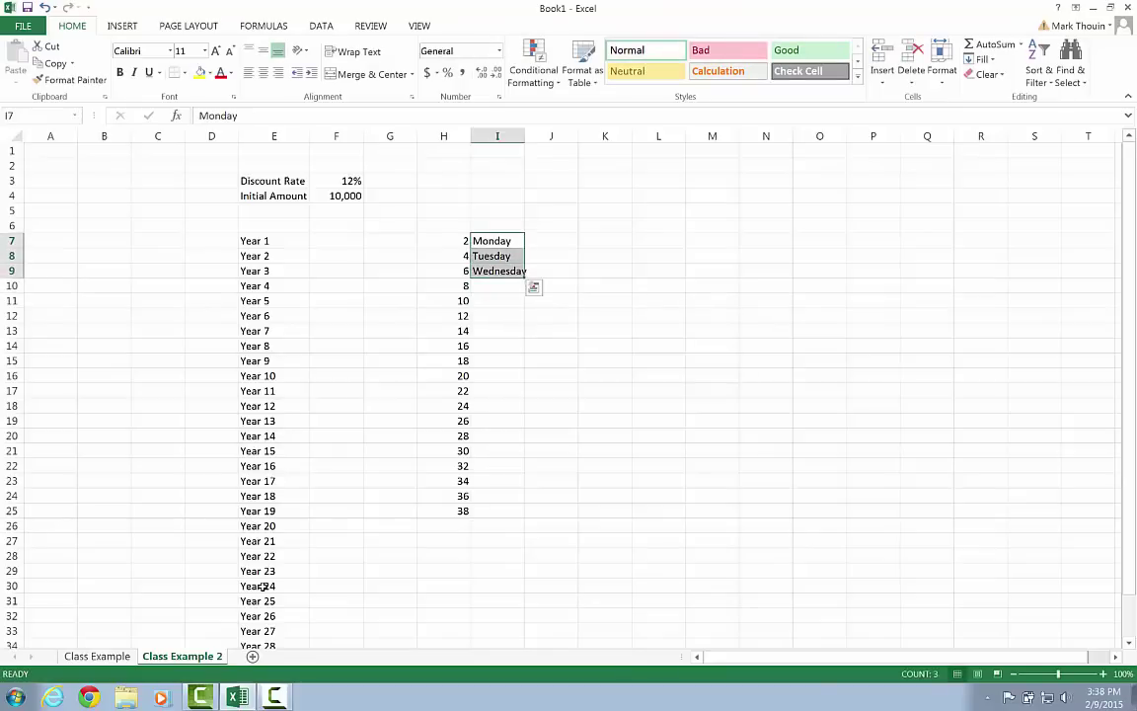
left_click_drag(524, 278, 521, 511)
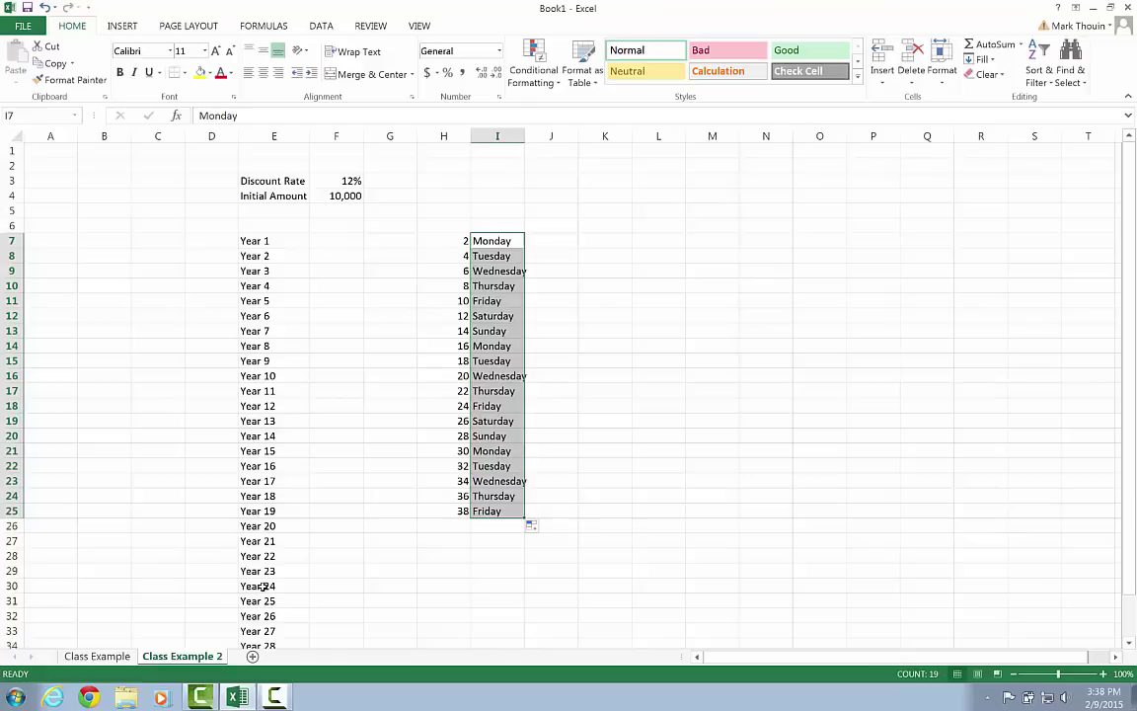
Enter "January", "February" and "March" in cells J7 to J9.
key("Right")
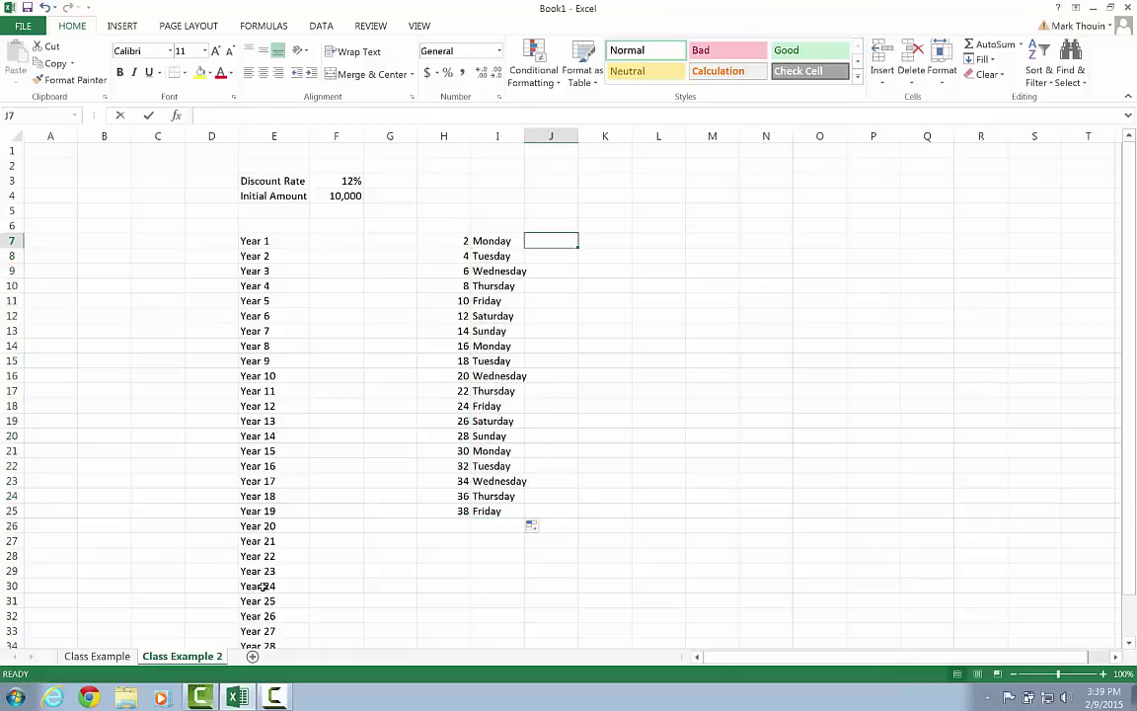
type("January")
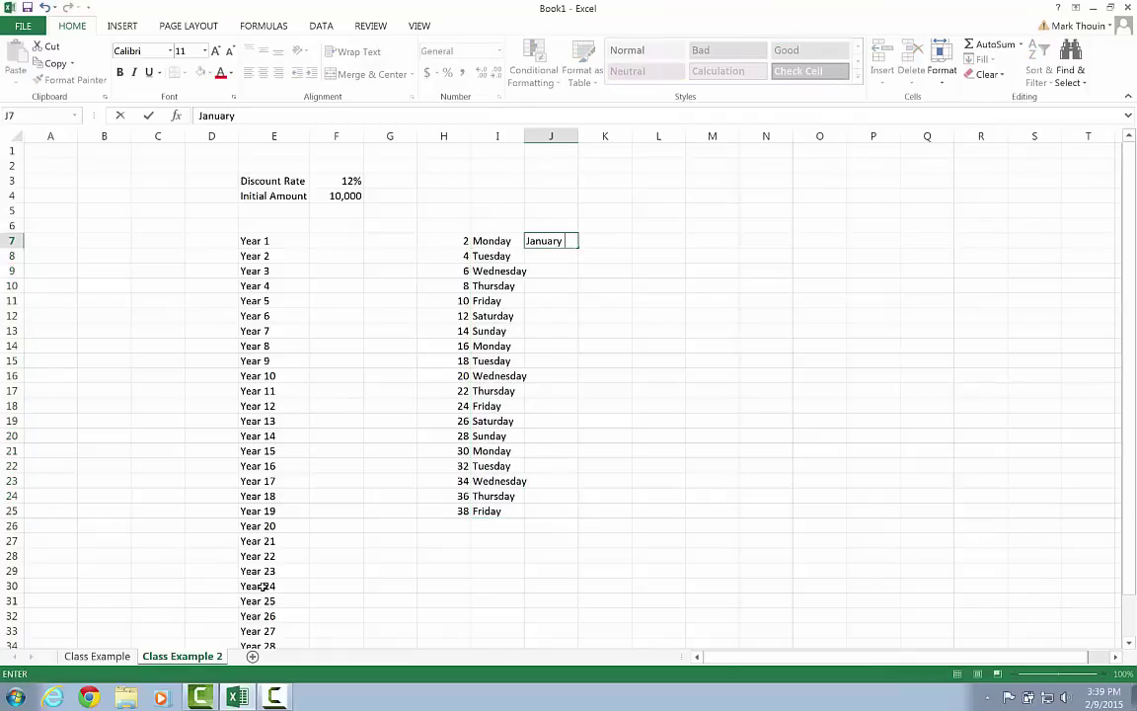
key("Return")
type("February")
key("Return")
type("Mar")
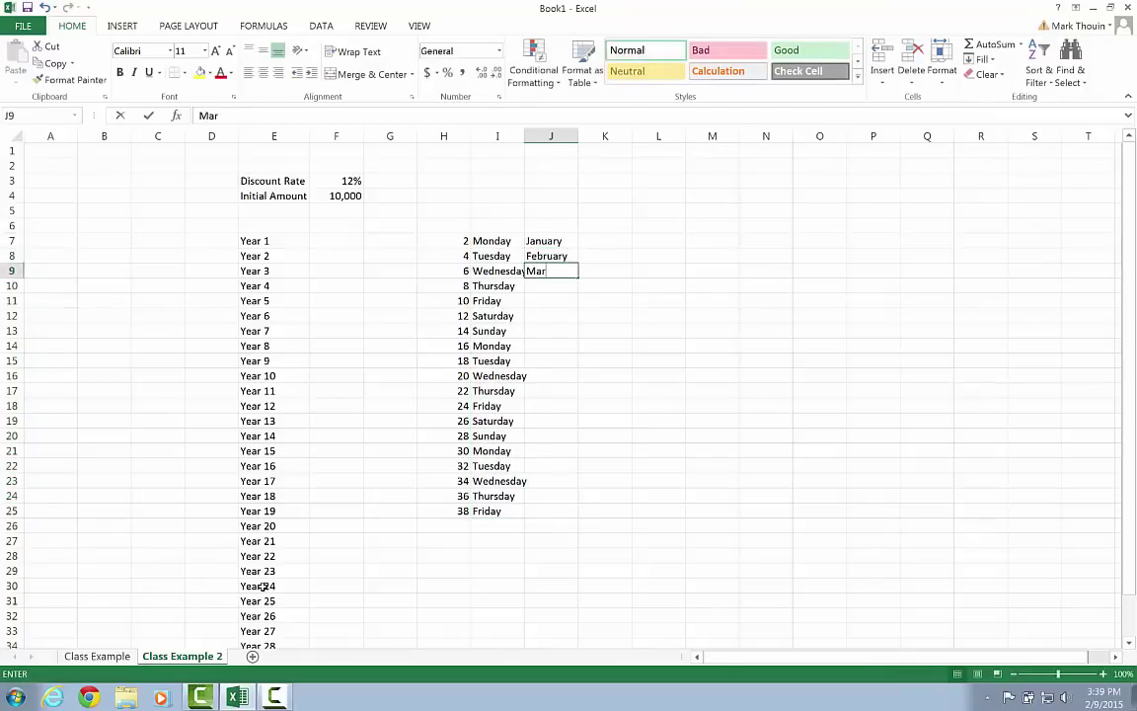
type("ch")
key("Return")
Extend the month series in J7:J9 down column J to cell J25.
key("Up")
key("Up")
key("Up")
key("shift+Down")
key("shift+Down")
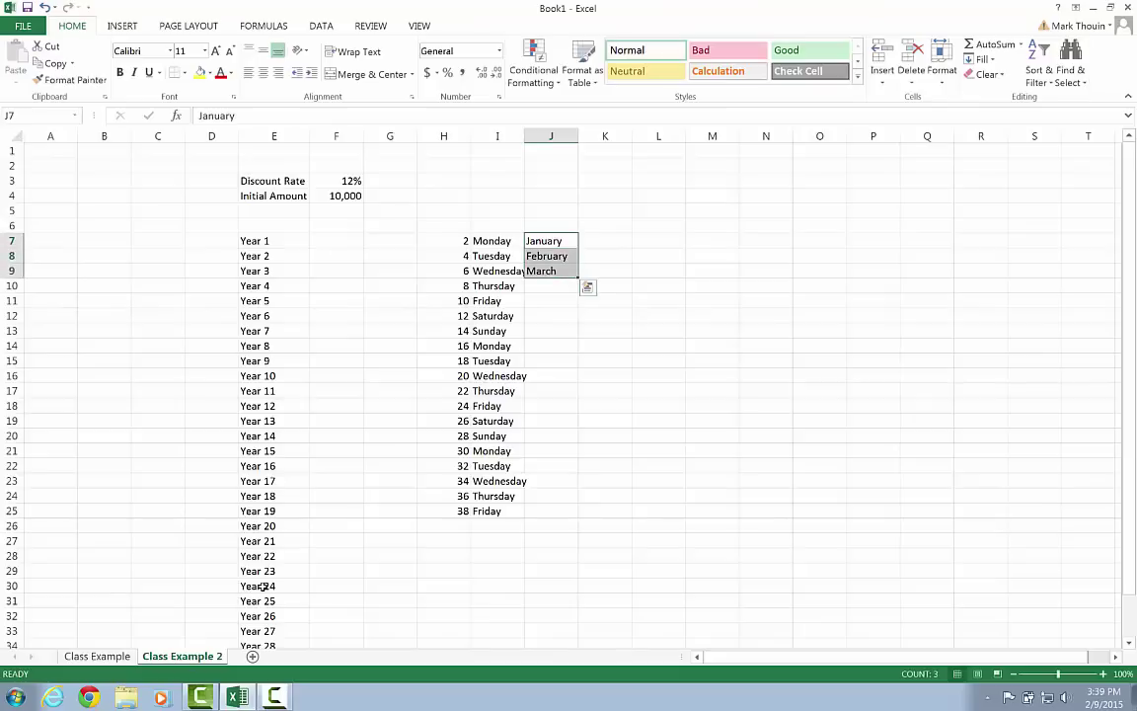
left_click_drag(577, 277, 575, 509)
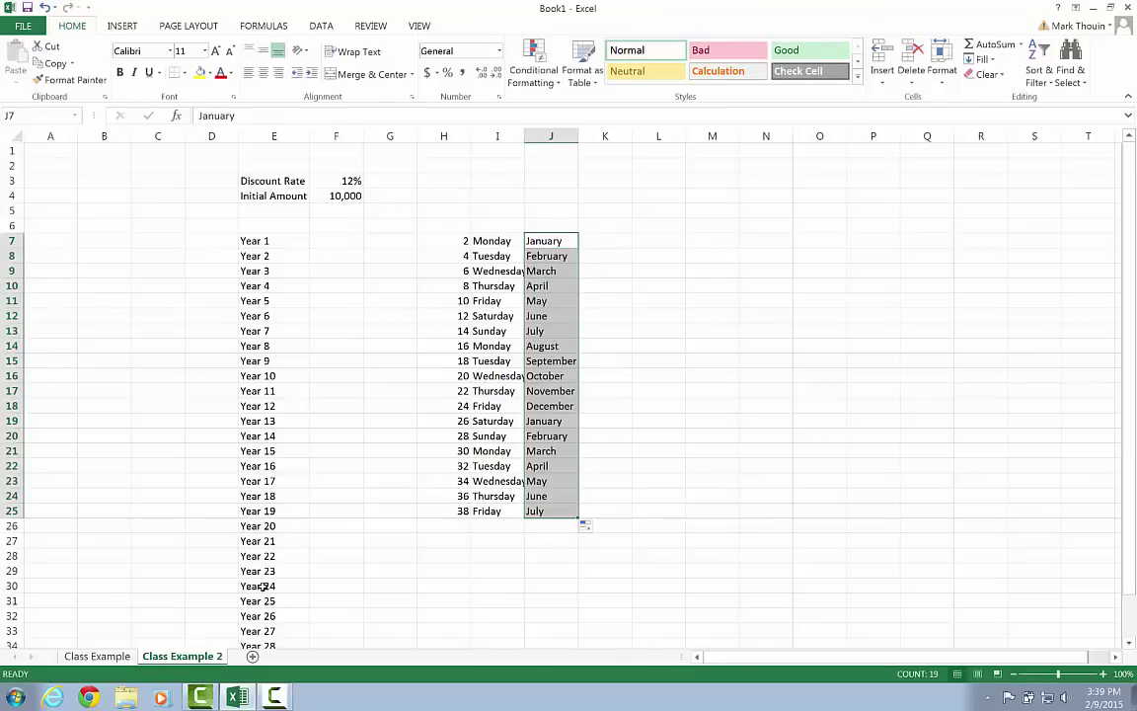
Enter the numbers 1, 2 and 3 in cells K7 to K9.
key("Right")
type("1")
key("Return")
type("2")
key("Return")
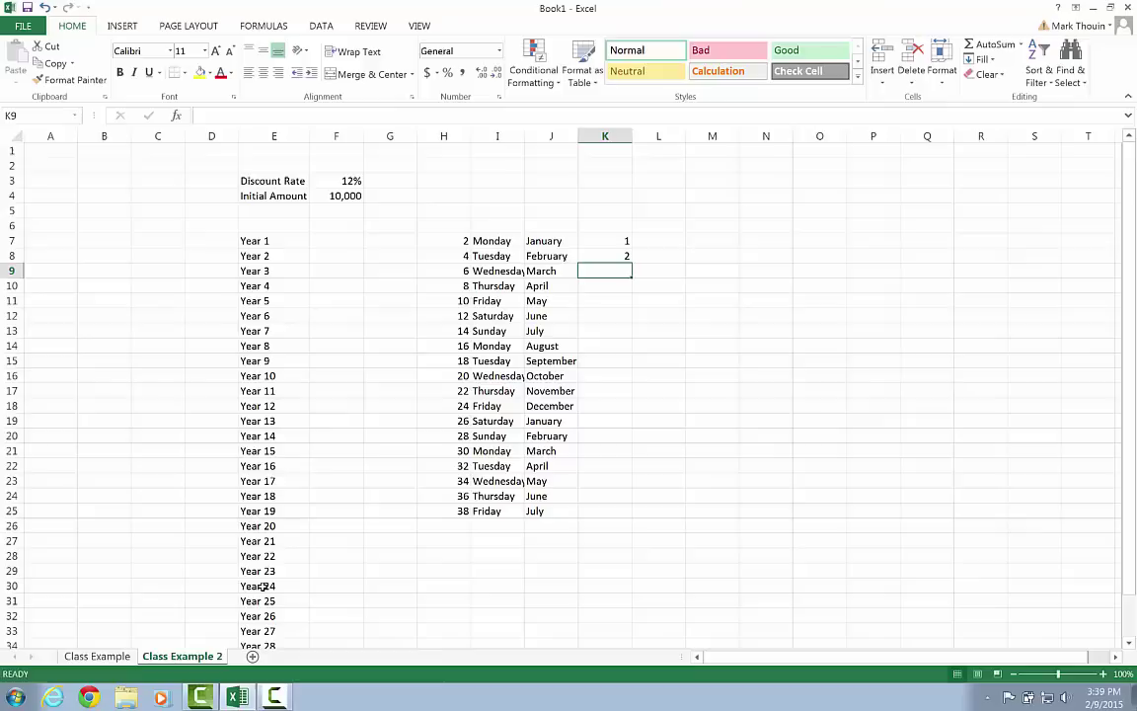
type("3")
key("Return")
Extend the number series in K7:K9 down column K to cell K25.
key("Up")
key("Up")
key("Up")
key("shift+Down")
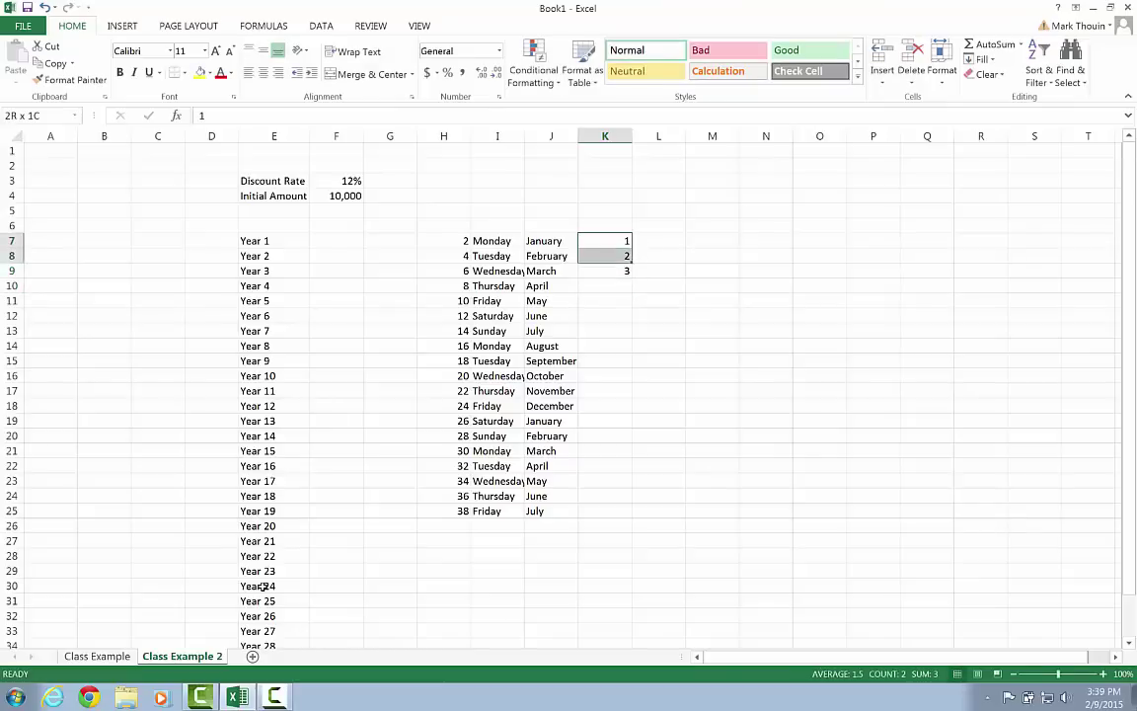
key("shift+Down")
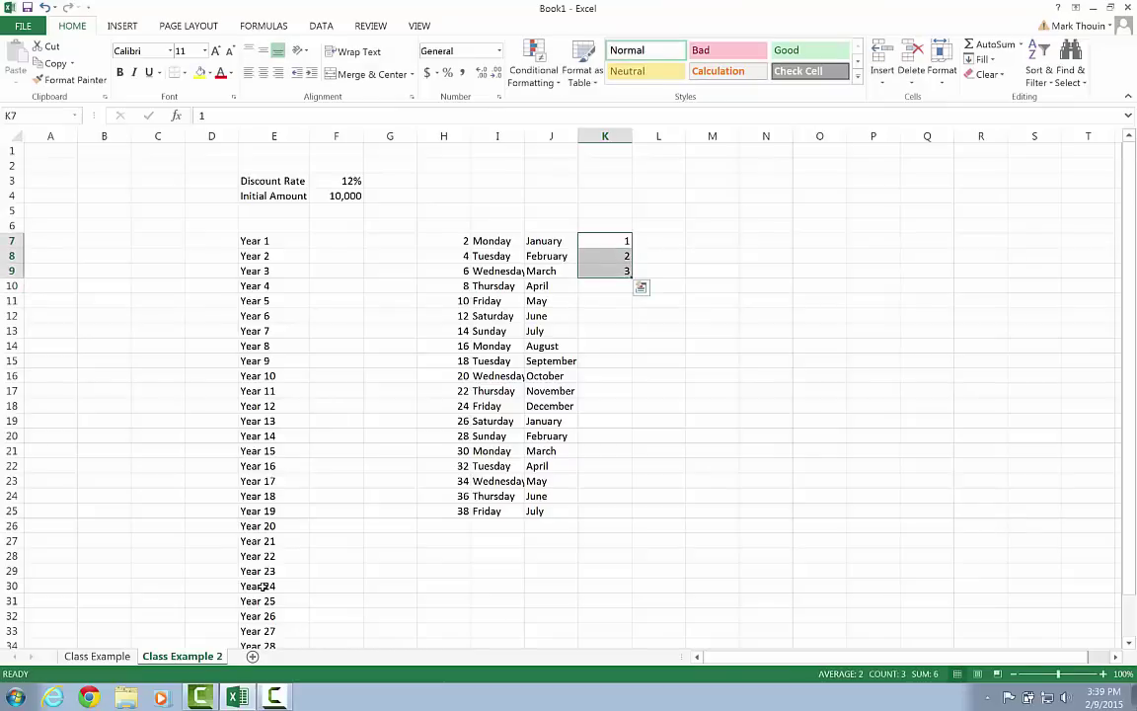
left_click_drag(632, 277, 632, 518)
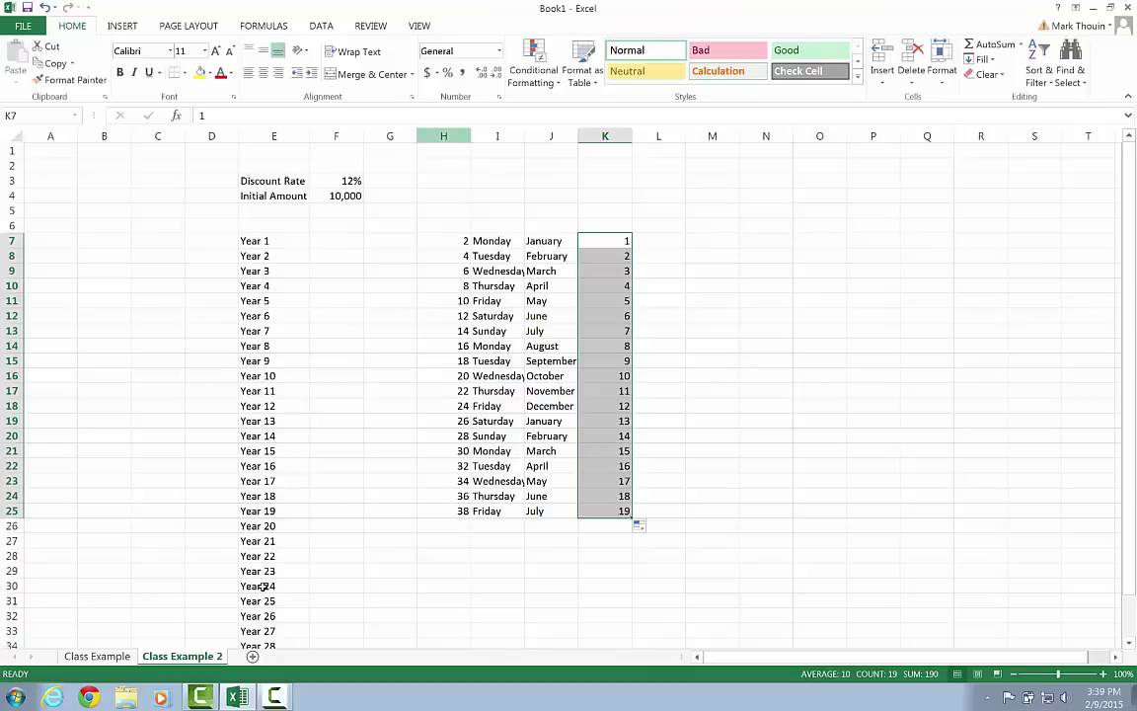
Delete columns H through K containing the demonstration series.
left_click_drag(444, 135, 605, 135)
right_click(605, 135)
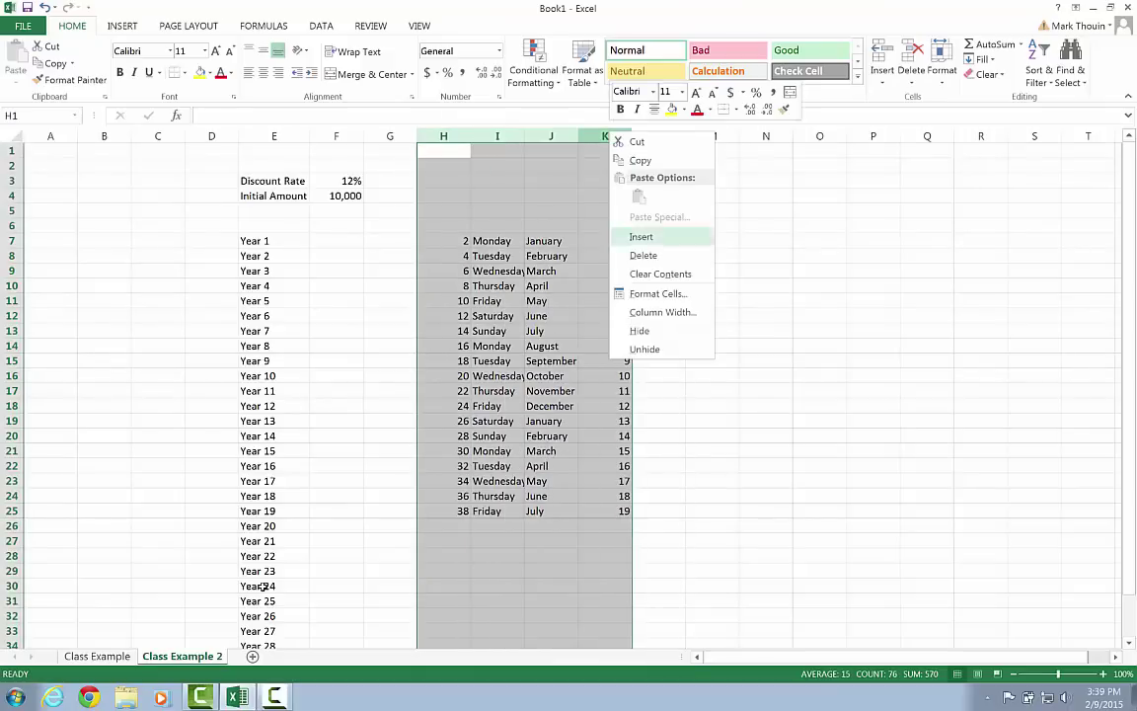
left_click(642, 254)
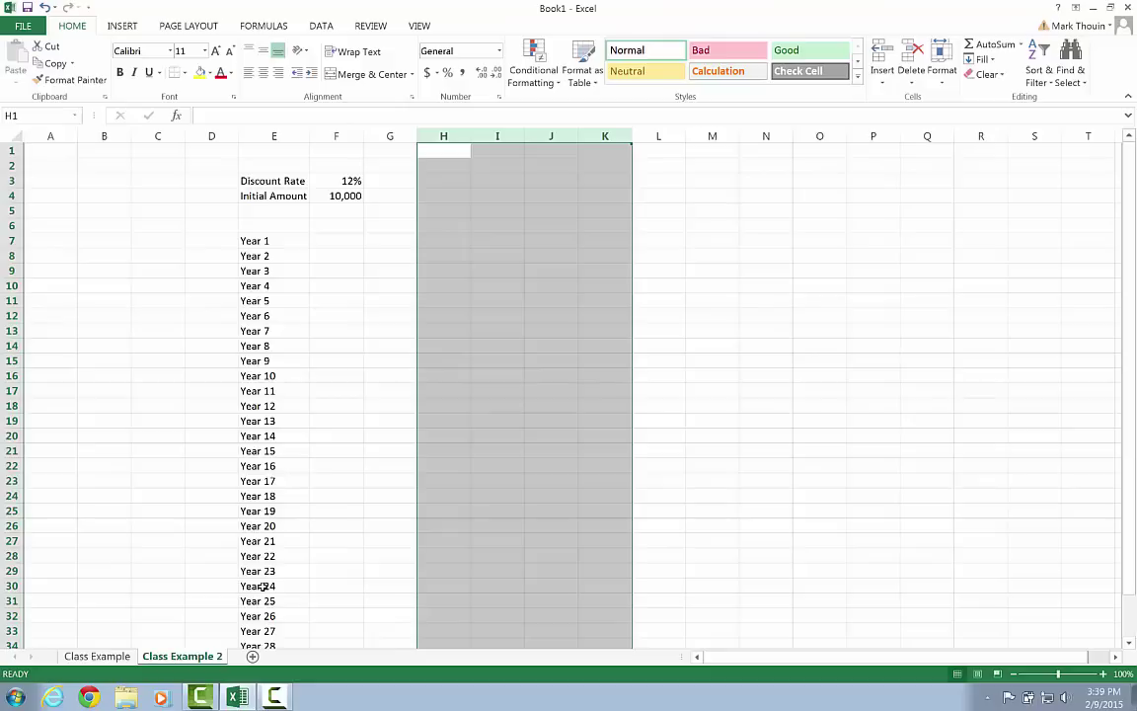
Enter the heading "Value" in cell F6 and widen column F to about twice its width.
left_click(336, 225)
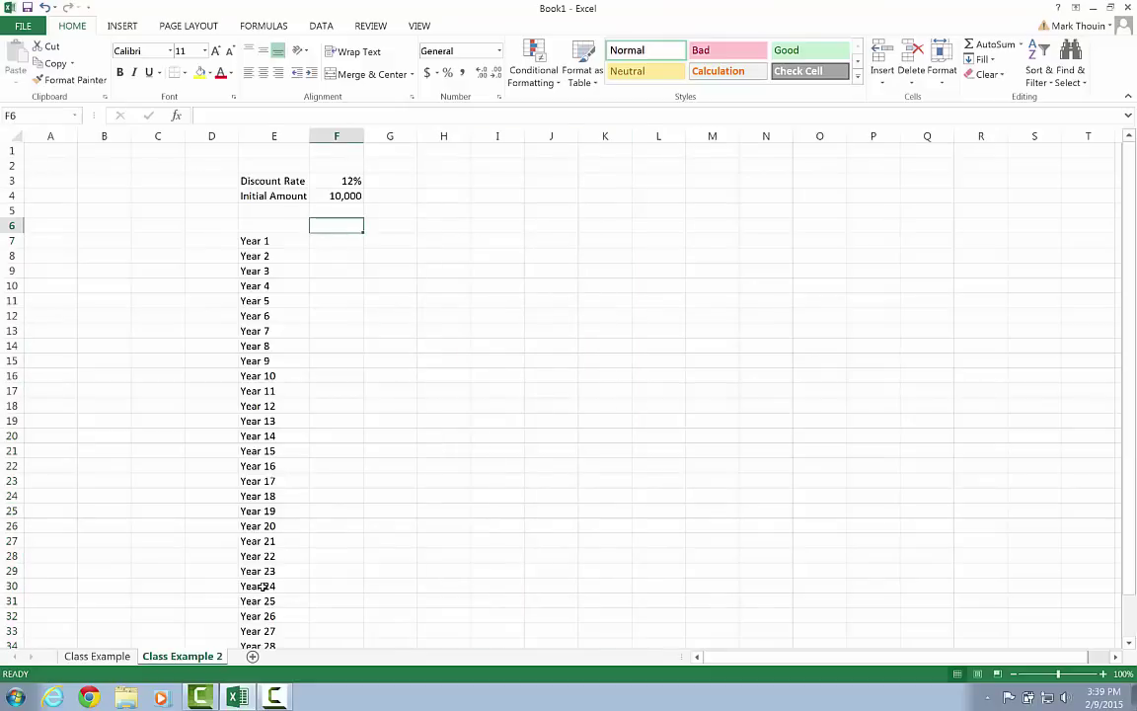
type("Value")
key("Return")
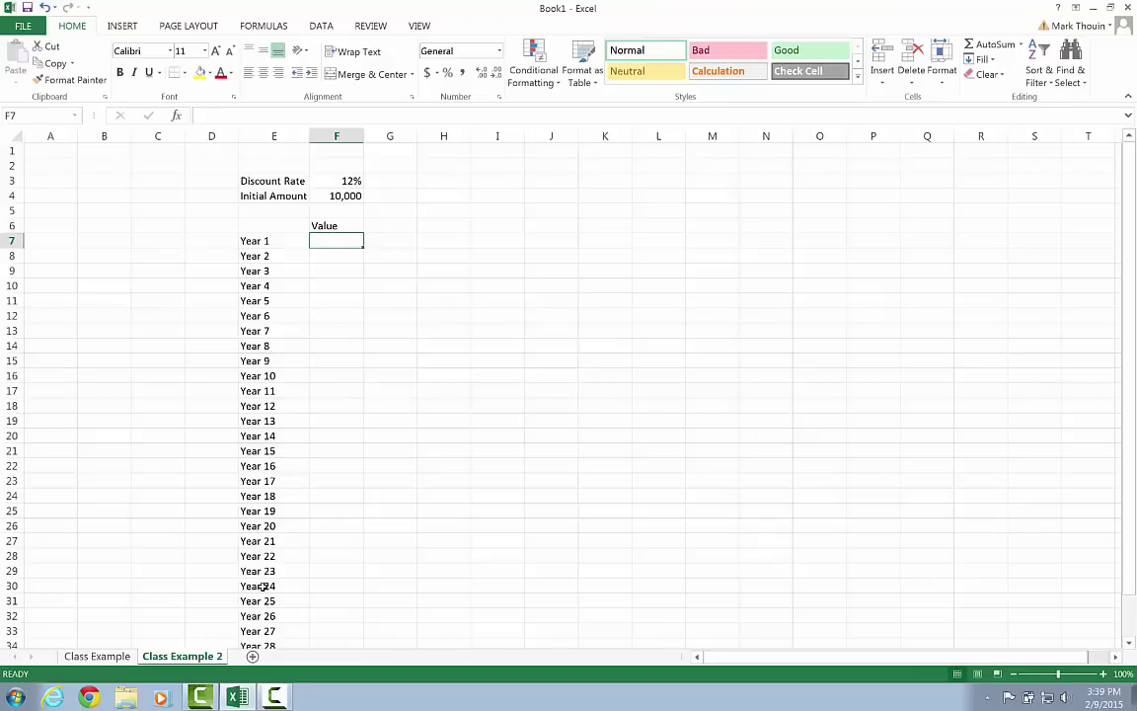
left_click_drag(364, 136, 445, 136)
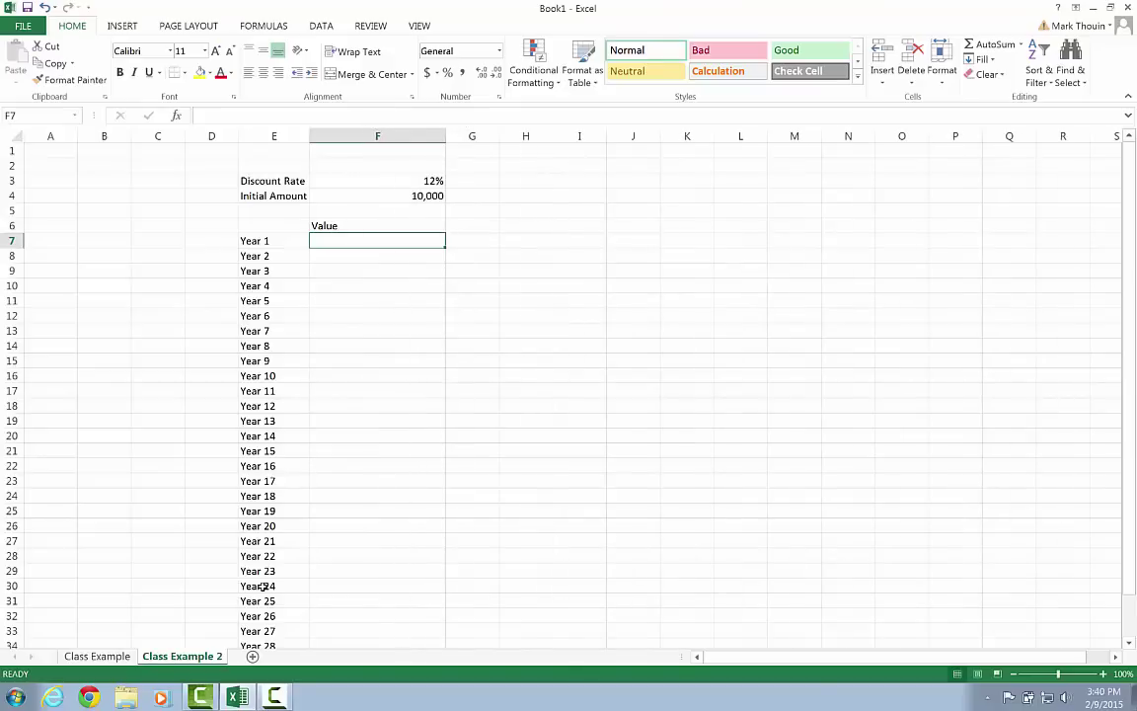
Enter the formula =F4 in cell F7 so Year 1 takes the initial amount.
type("=")
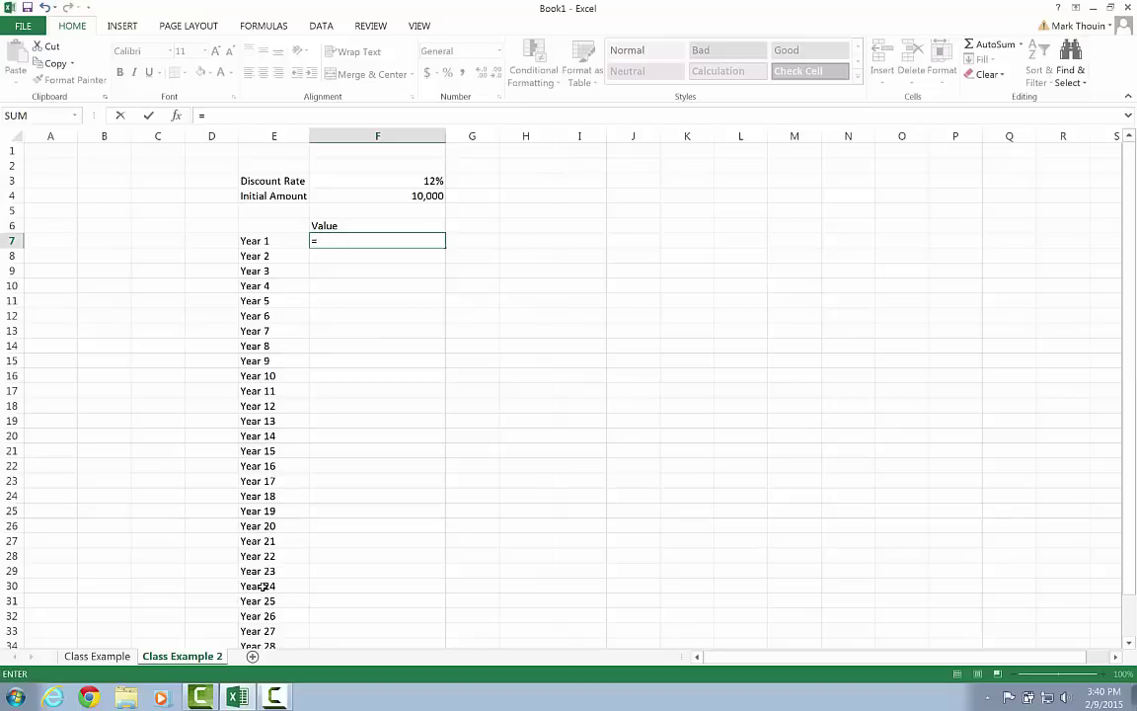
key("Up")
key("Up")
key("Up")
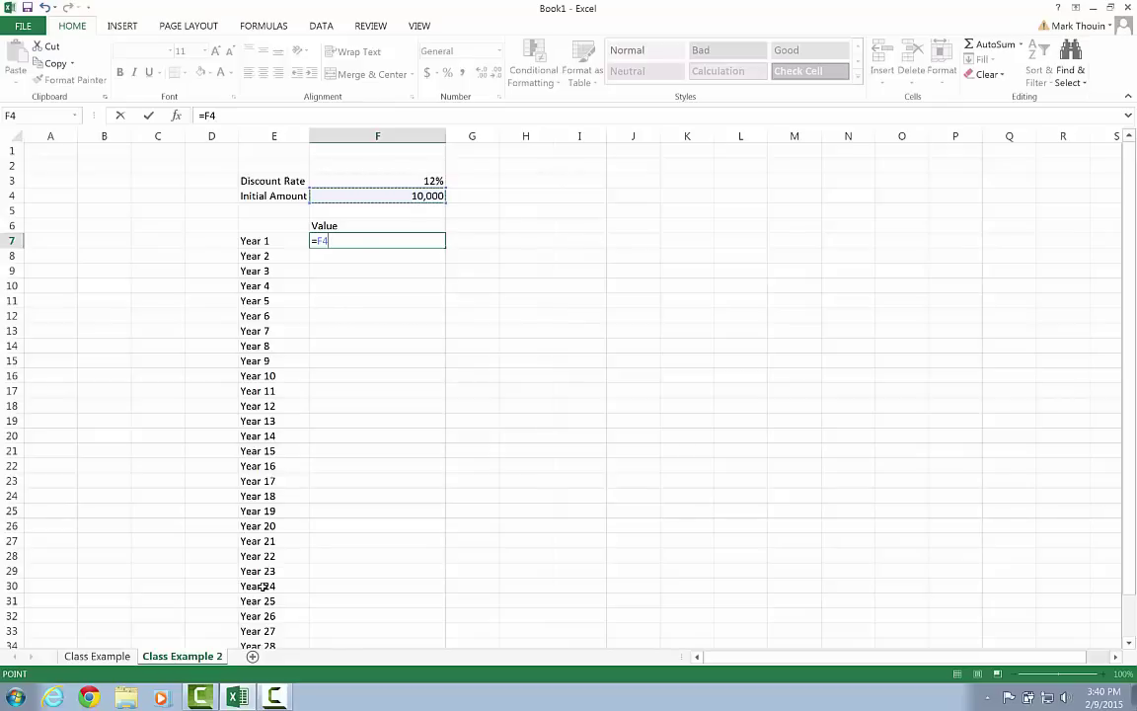
key("Return")
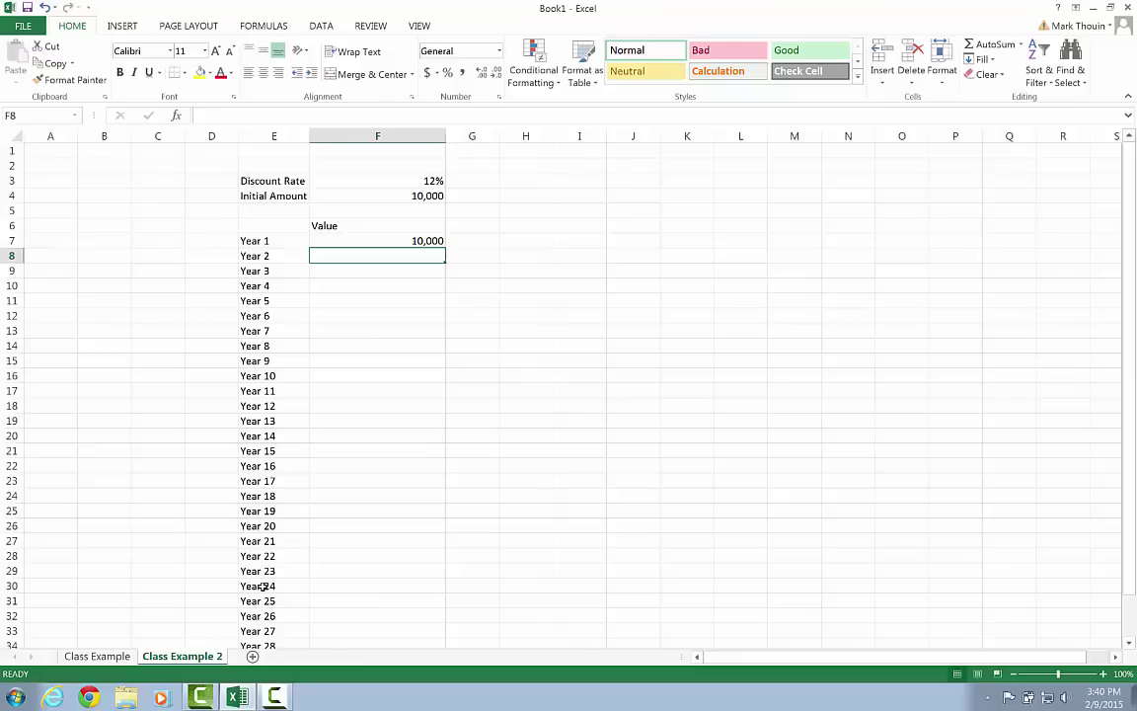
Enter the formula =F7 + F7 * F3 in cell F8 to calculate the Year 2 value.
type("=")
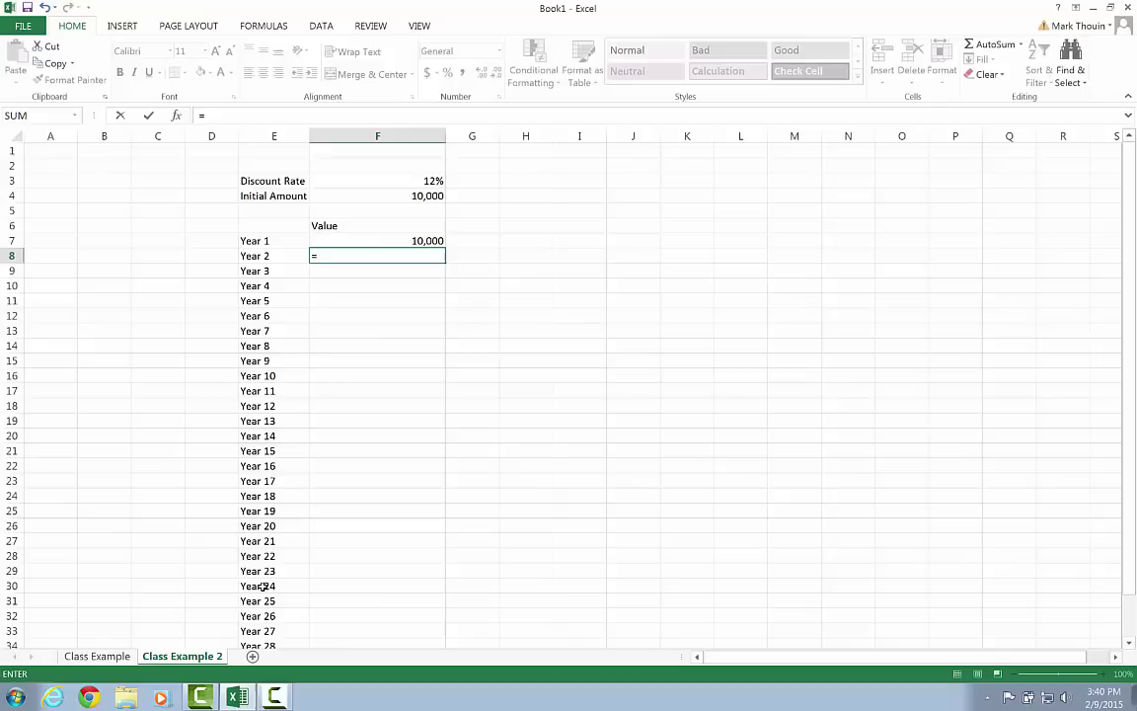
type("f7")
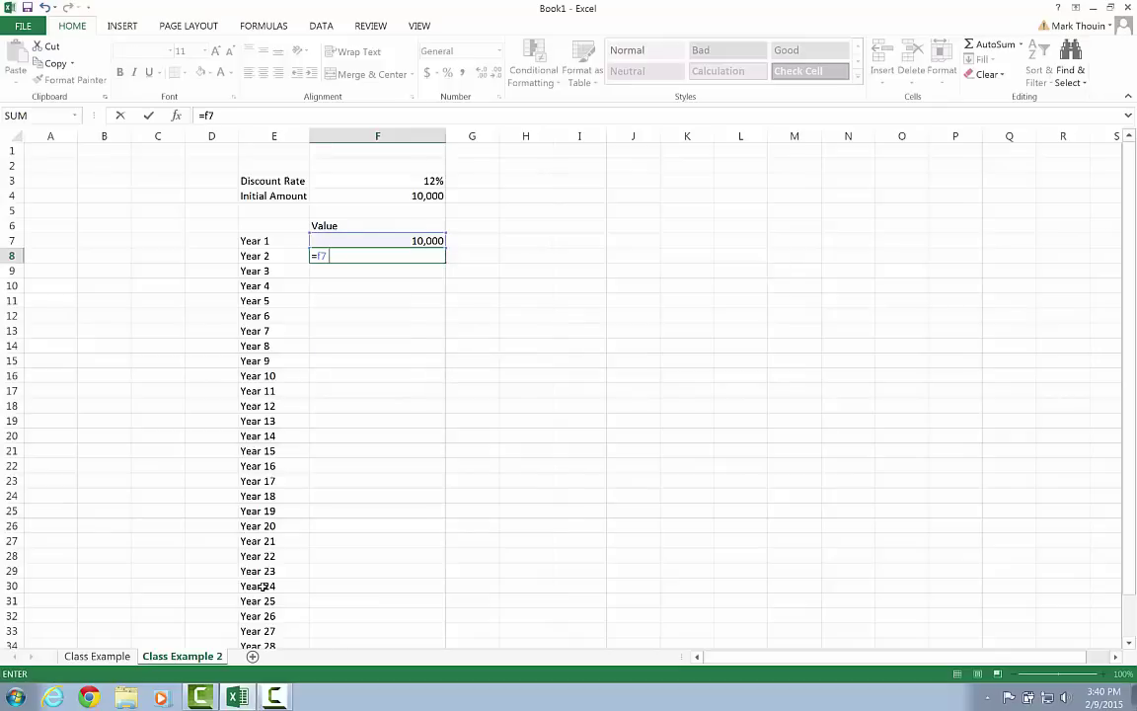
type(" +")
type("f7")
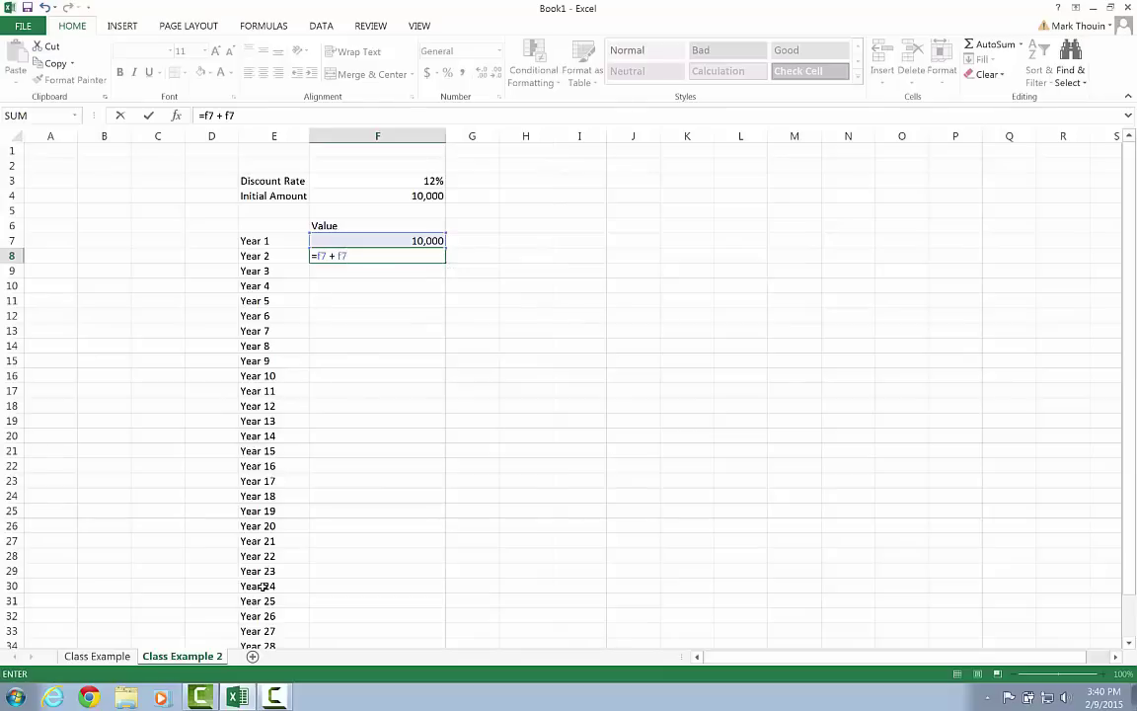
type(" *")
key("Up")
key("Up")
key("Up")
key("Up")
key("Up")
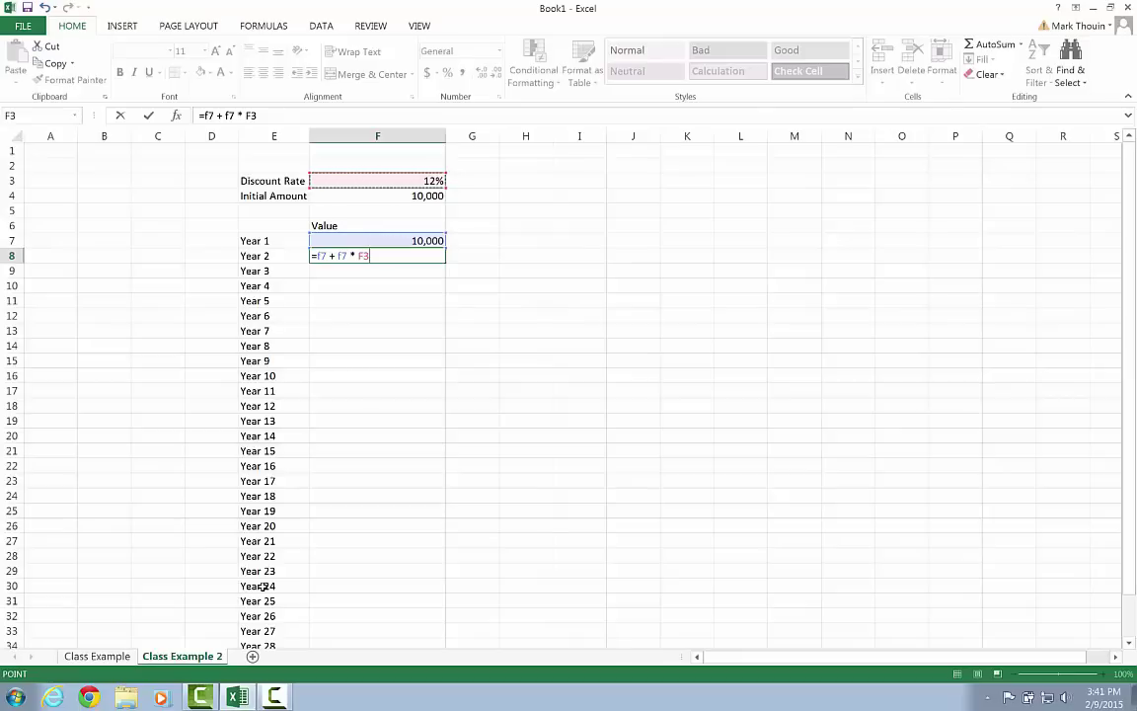
key("Return")
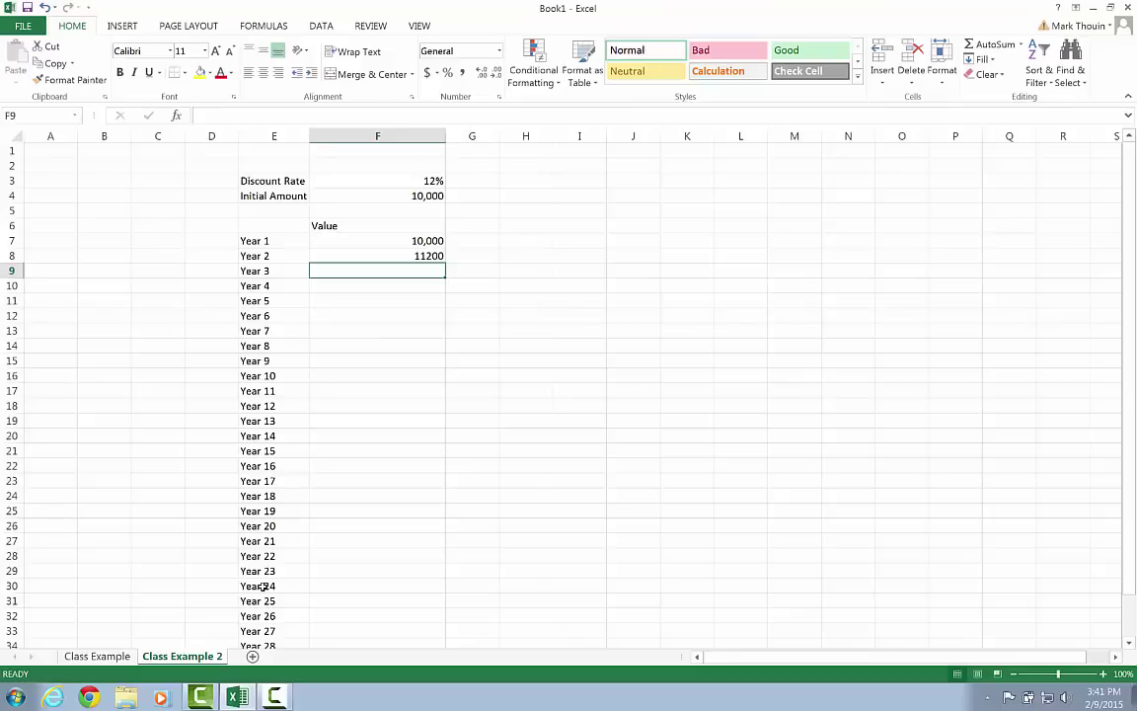
Format cell F8 as Number with the 1000 separator and 0 decimal places.
key("Up")
key("shift+F10")
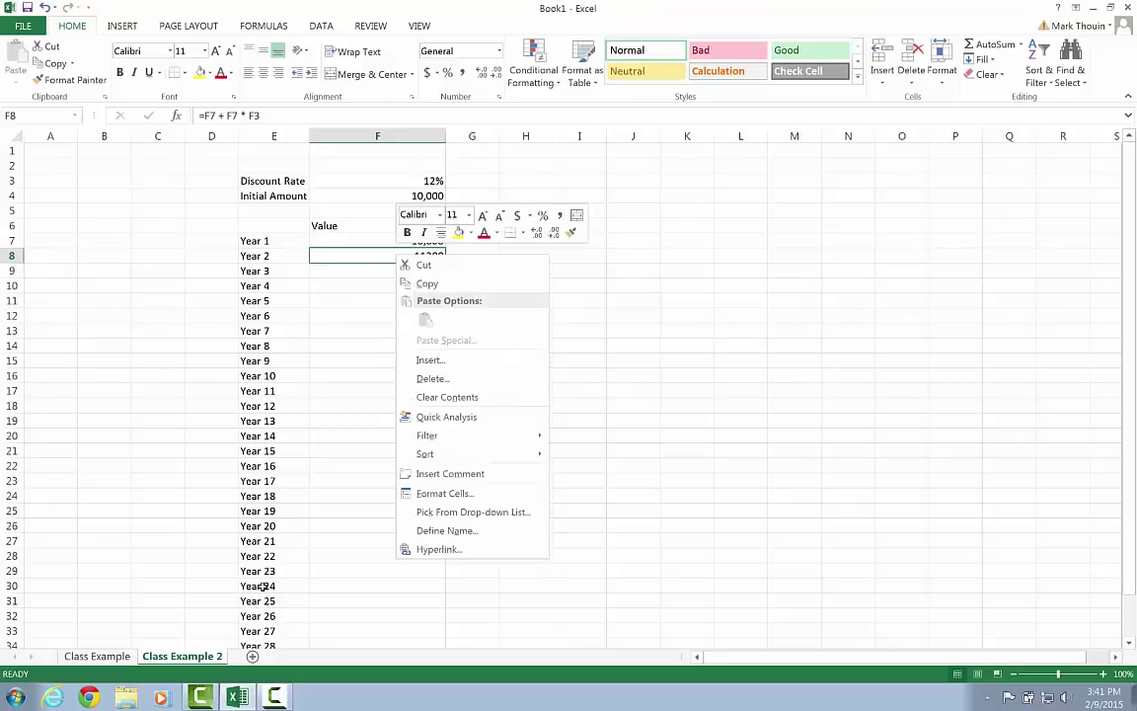
key("Down")
key("Down")
key("Down")
key("Down")
key("Down")
key("Down")
key("Down")
key("Down")
key("Return")
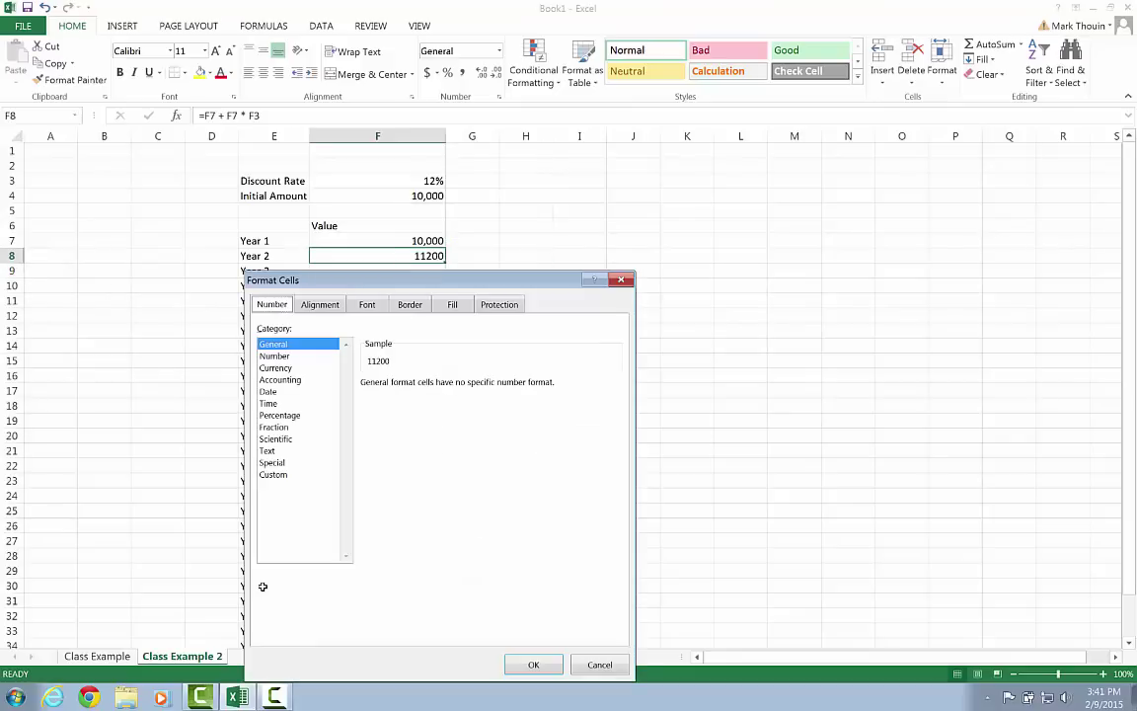
key("Down")
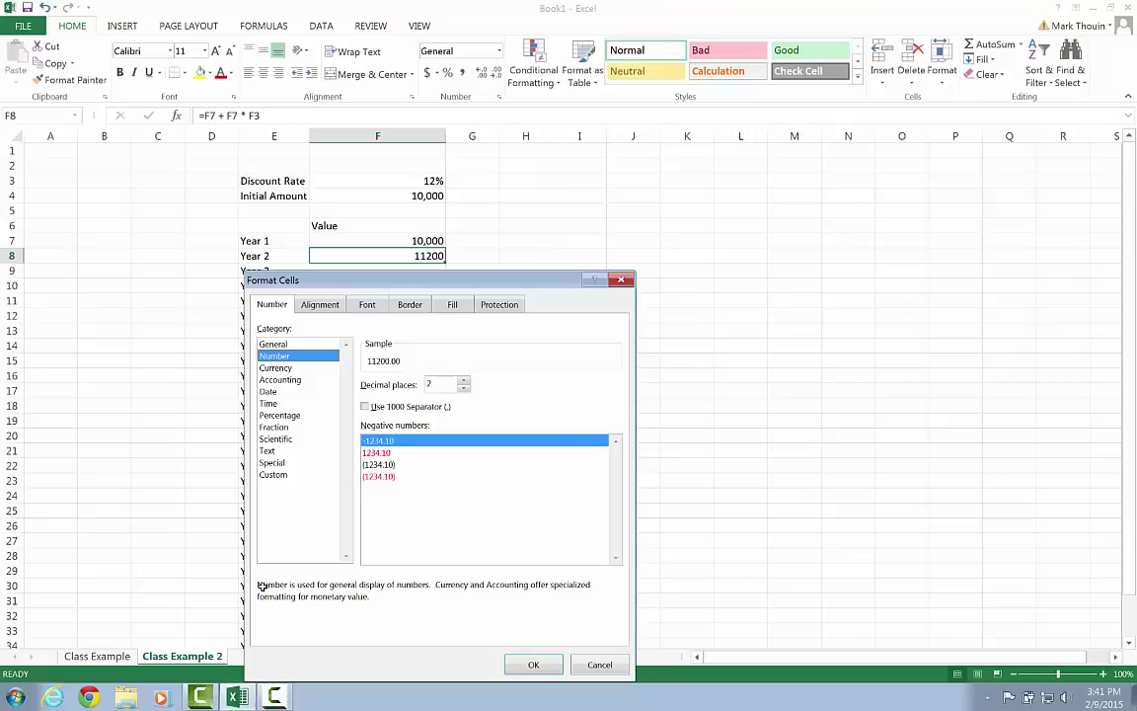
key("alt+u")
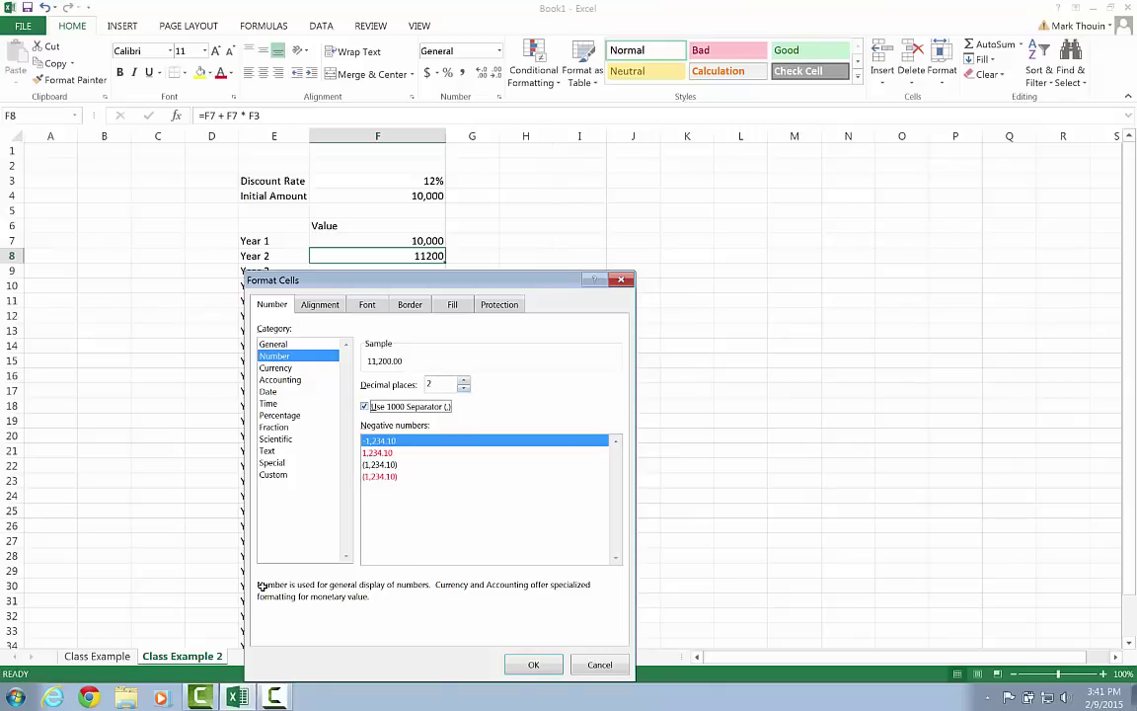
key("alt+d")
type("0")
key("Return")
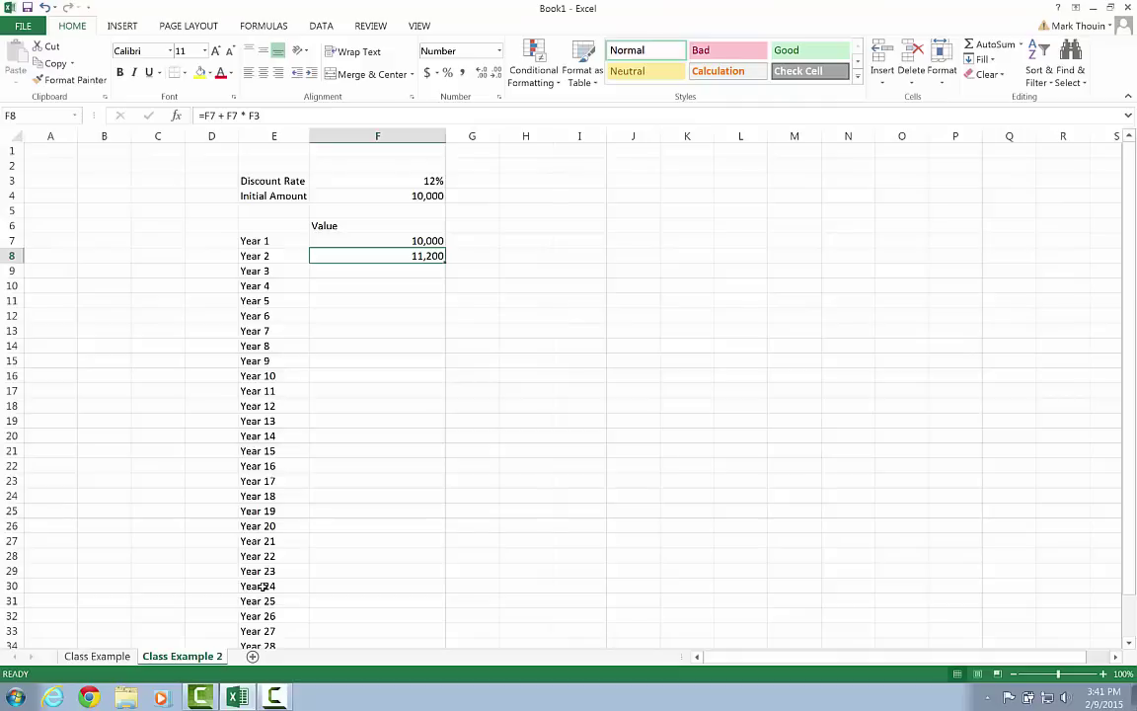
Fill the Year 2 formula from F8 down to Year 30 in F36, and inspect the copied formulas in F9 to F11.
key("Up")
key("shift+Down")
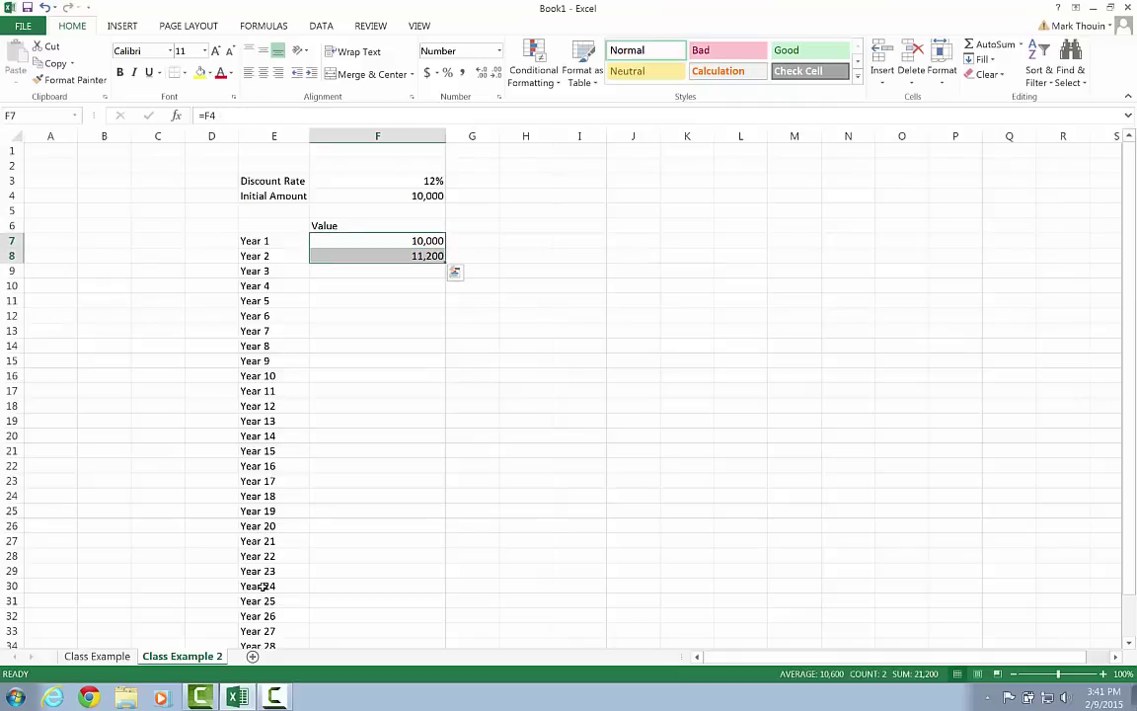
key("Down")
key("Down")
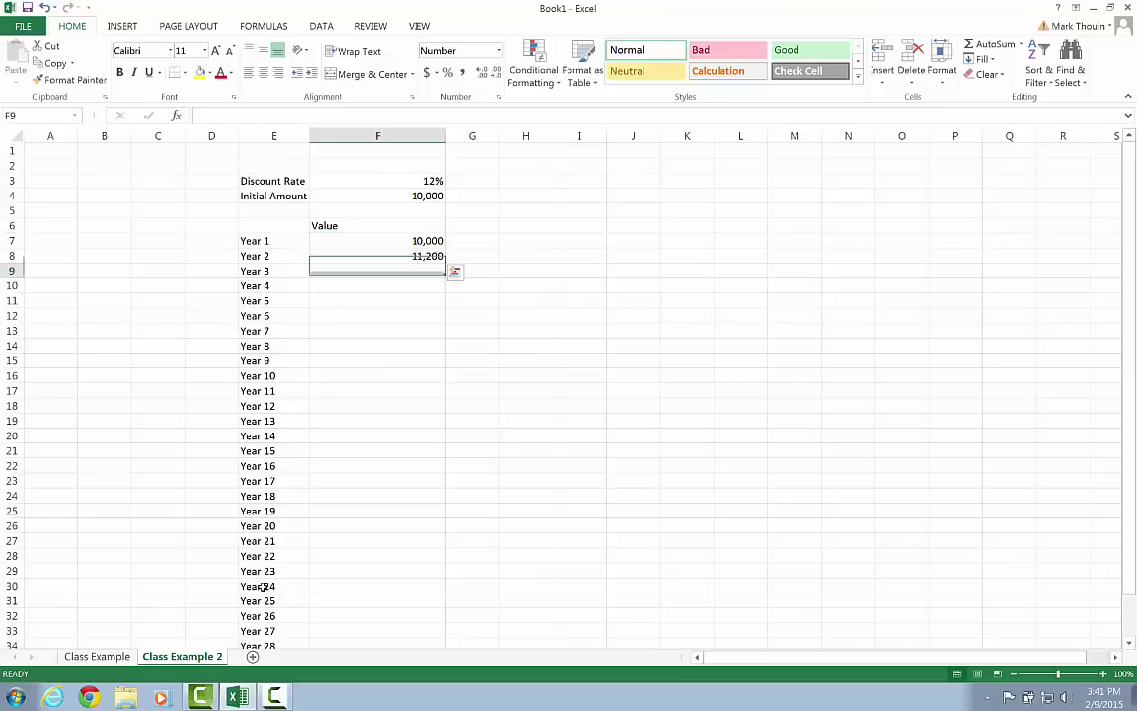
key("Up")
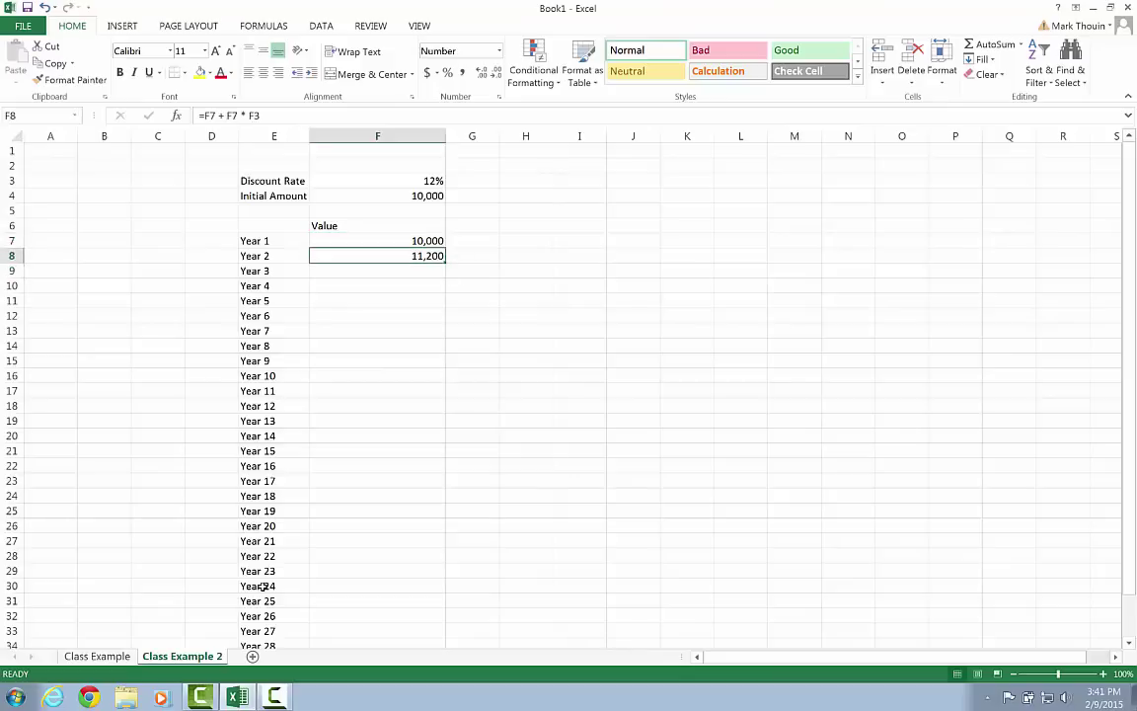
left_click_drag(446, 262, 445, 632)
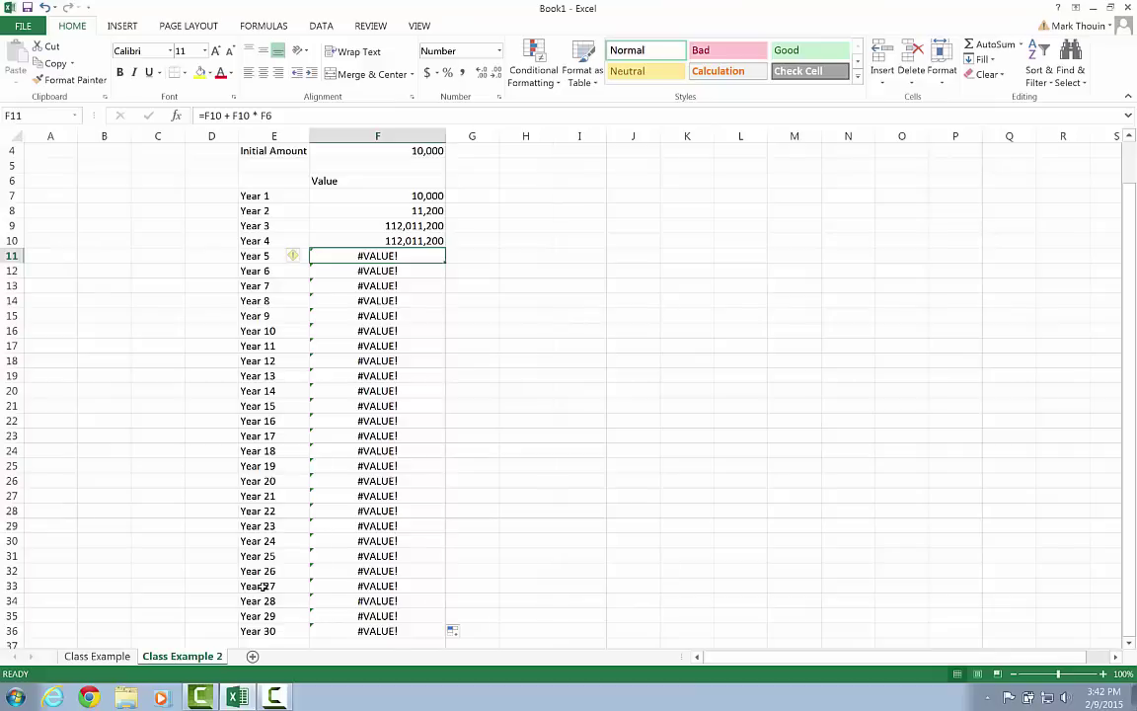
key("Up")
key("Up")
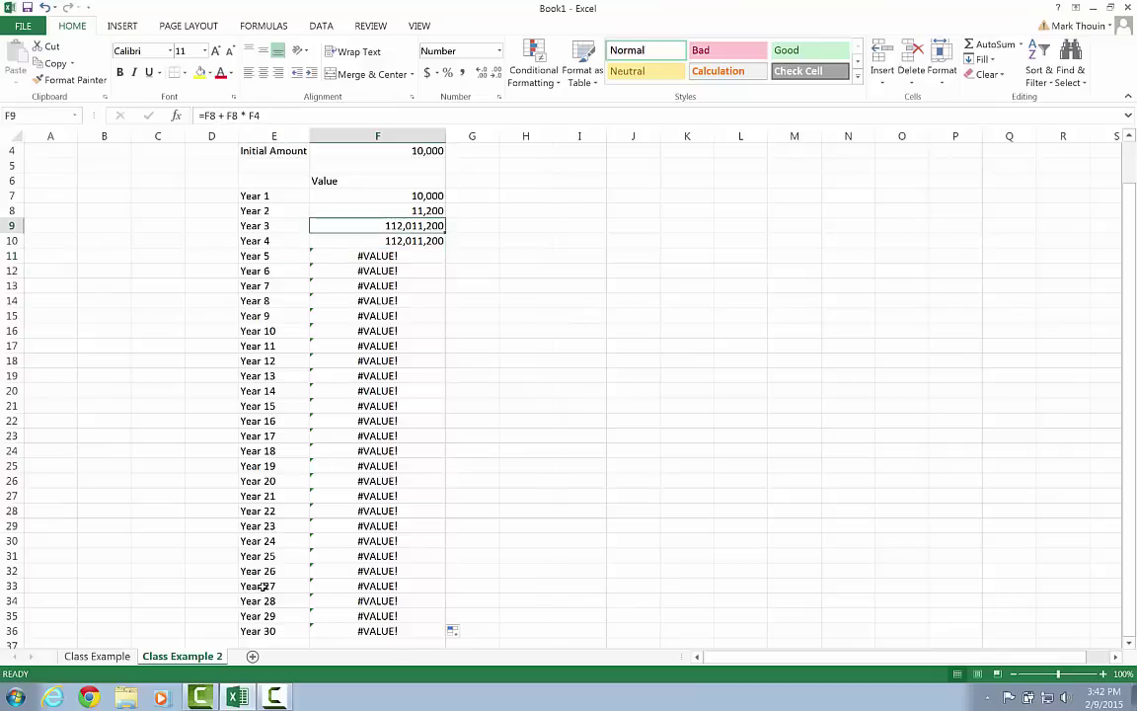
Examine which cells the Year 3 formula in F9 refers to, including its discount rate reference.
key("F2")
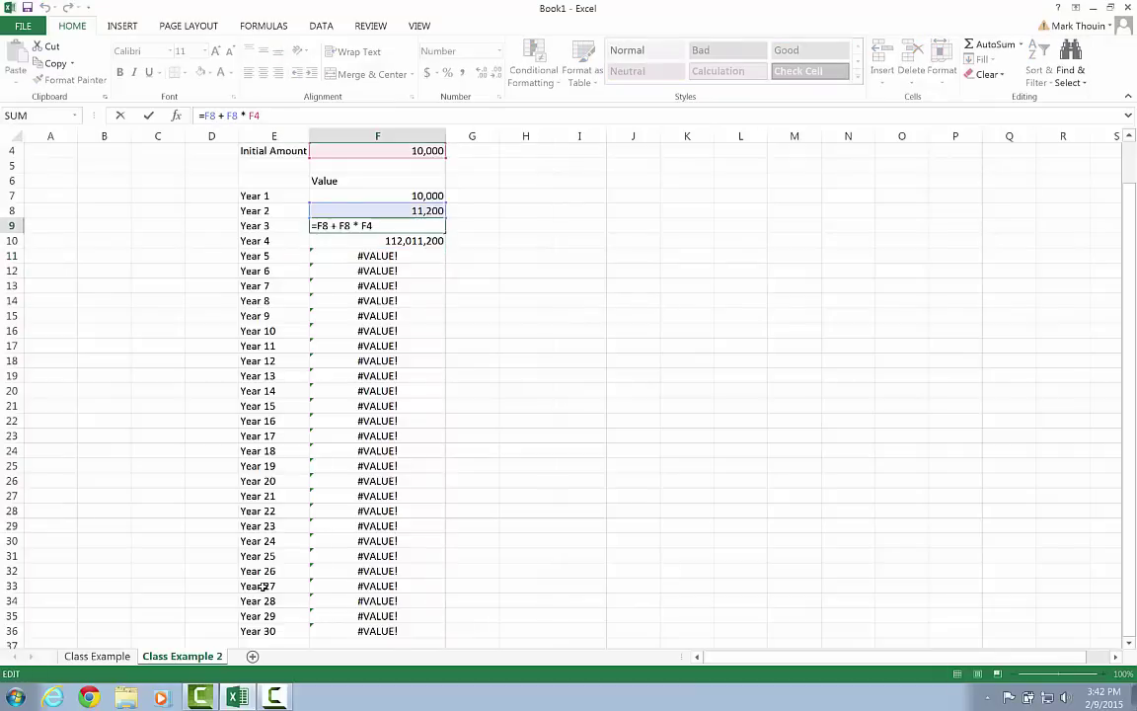
scroll(261, 585, "up", 1)
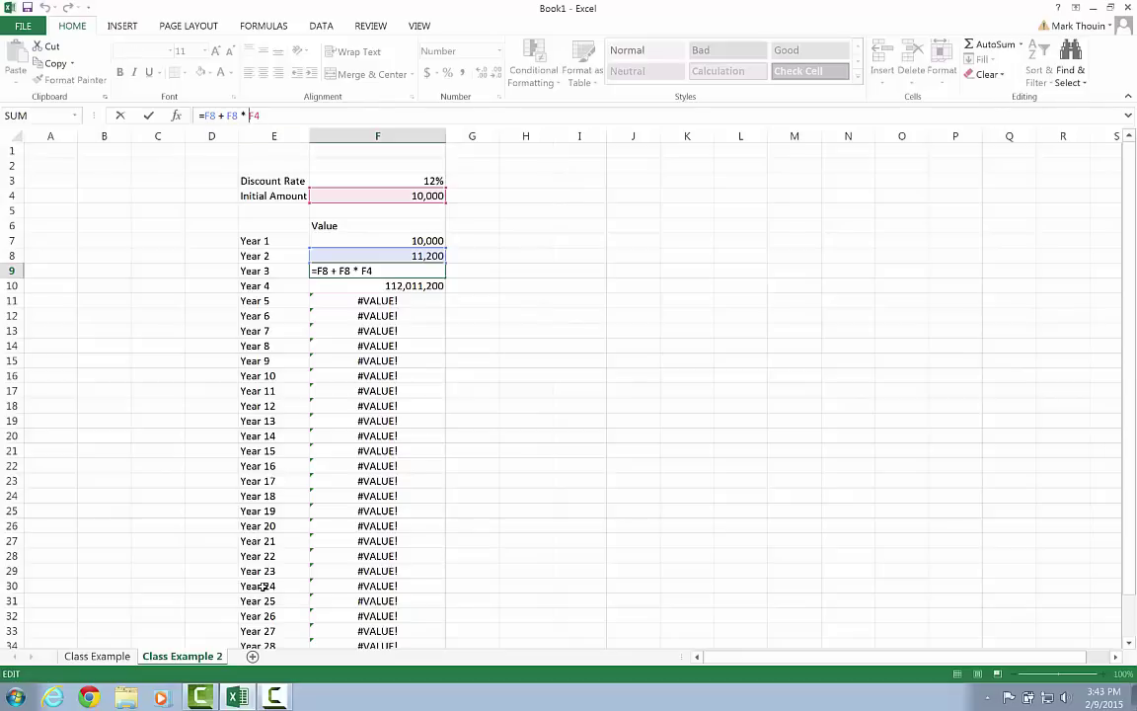
key("ctrl+Return")
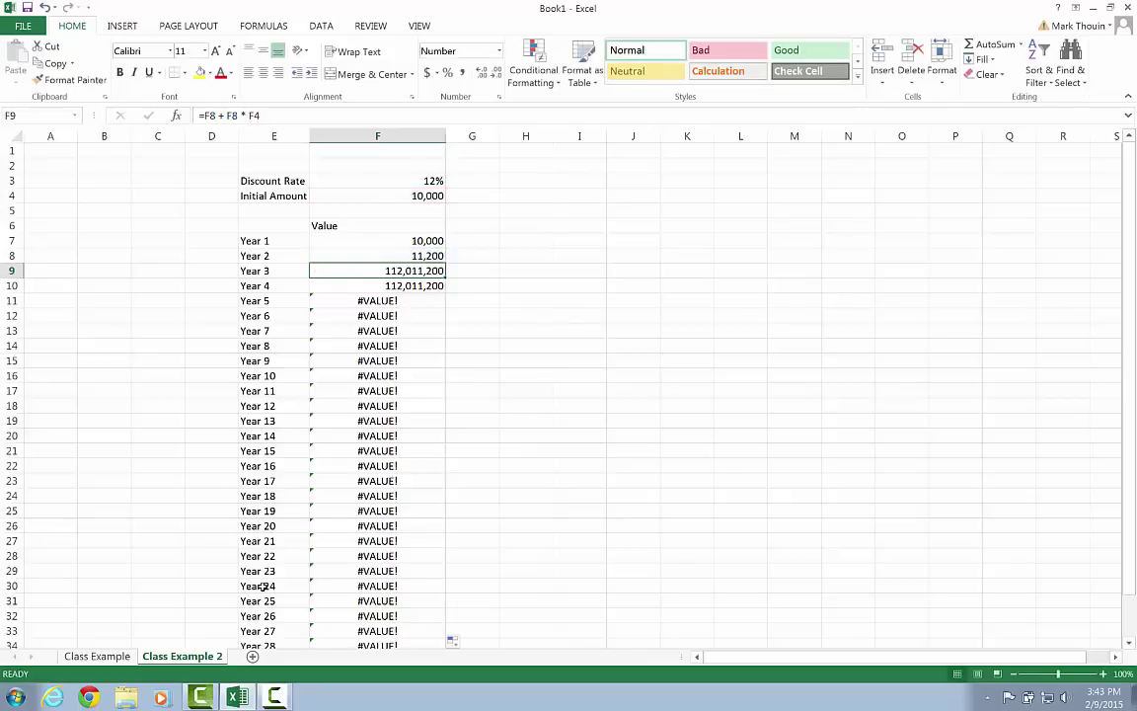
Make the discount rate reference absolute in the Year 2 formula in F8, giving =F7 + F7 * $F$3.
key("Up")
key("F2")
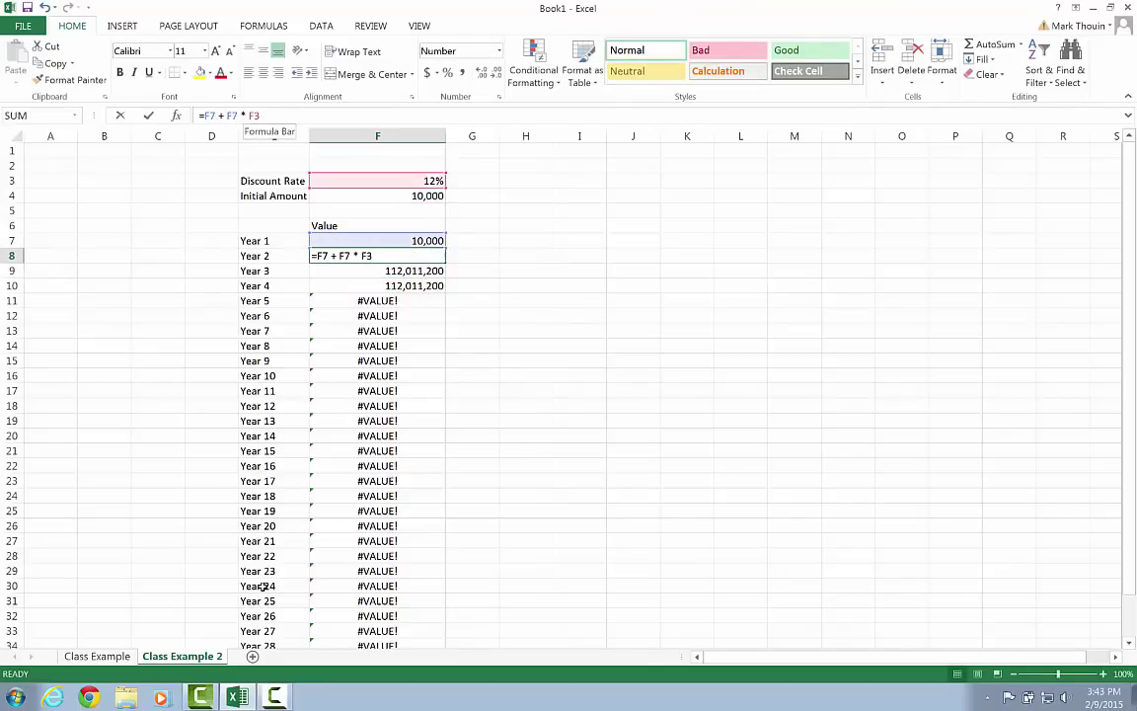
type("$F")
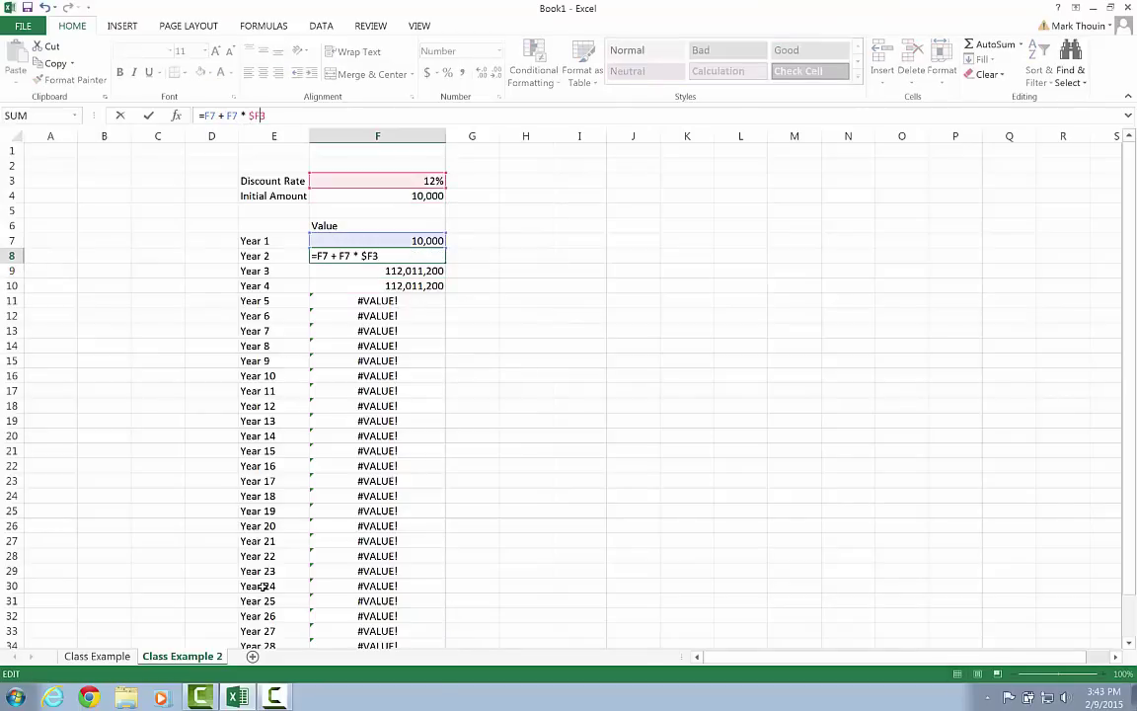
type("$")
key("ctrl+Return")
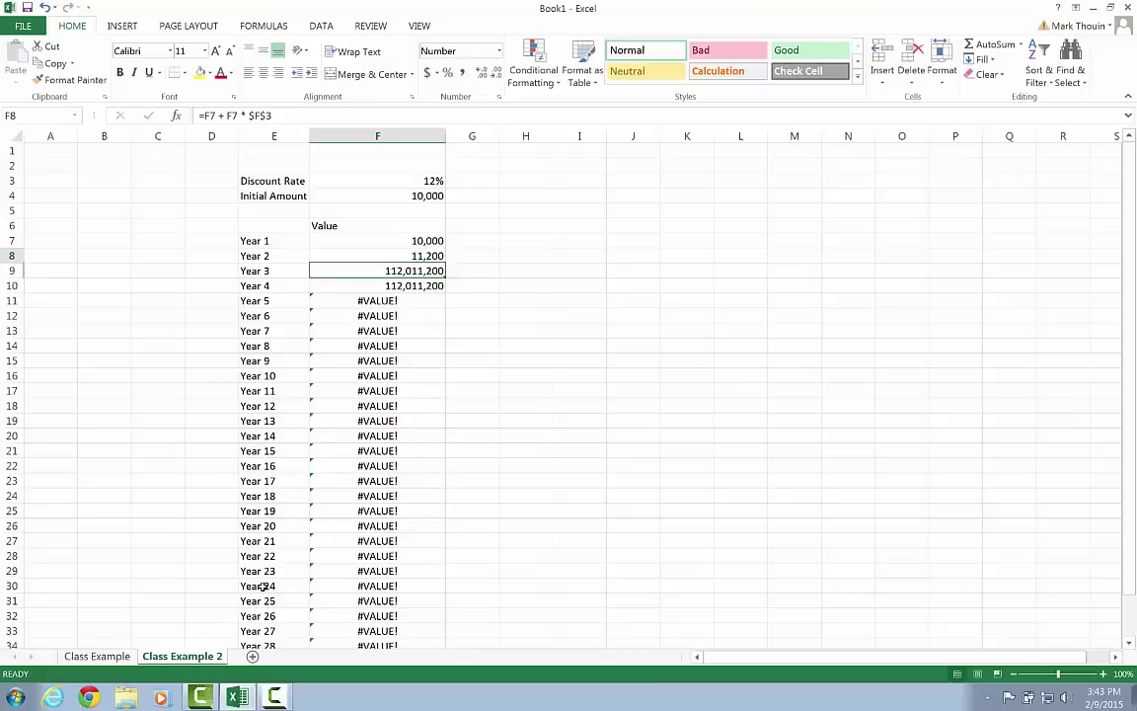
Fill the corrected Year 2 formula from F8 down to Year 30 in F36.
key("F2")
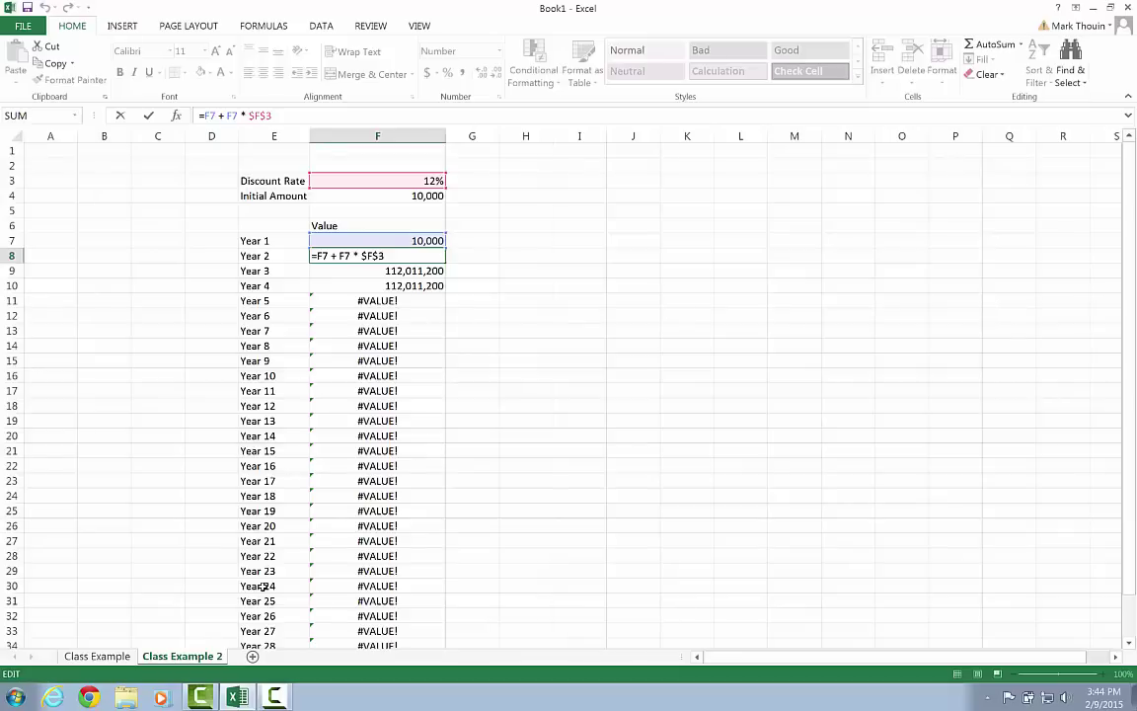
key("Return")
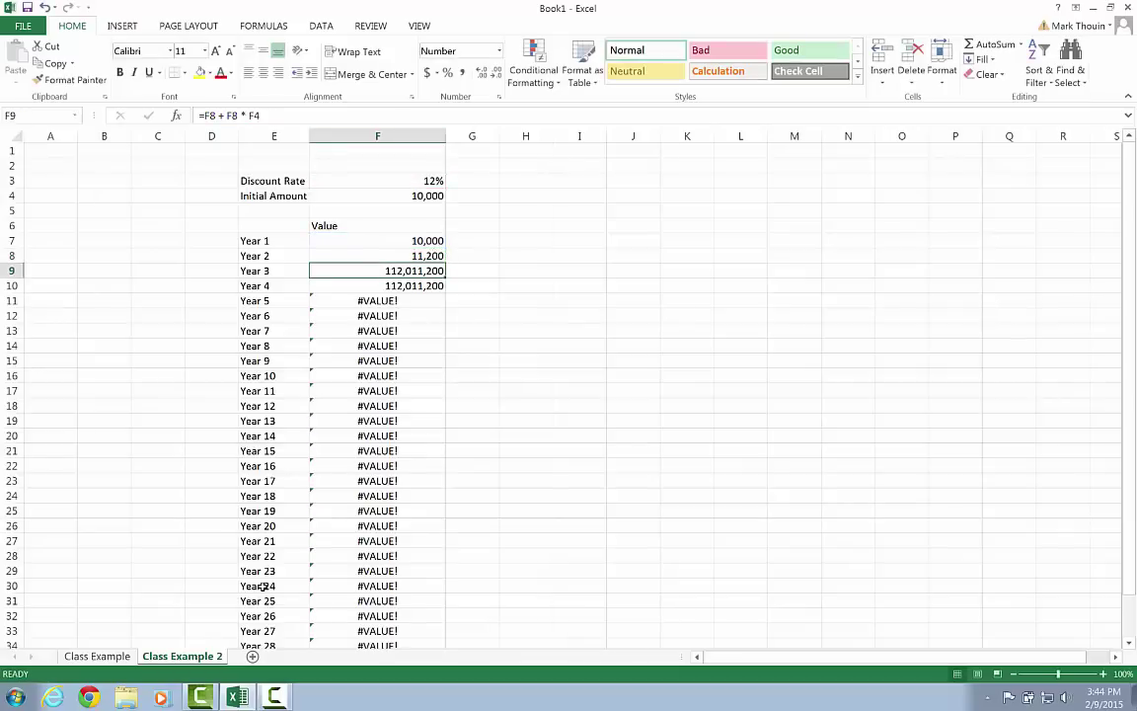
key("Up")
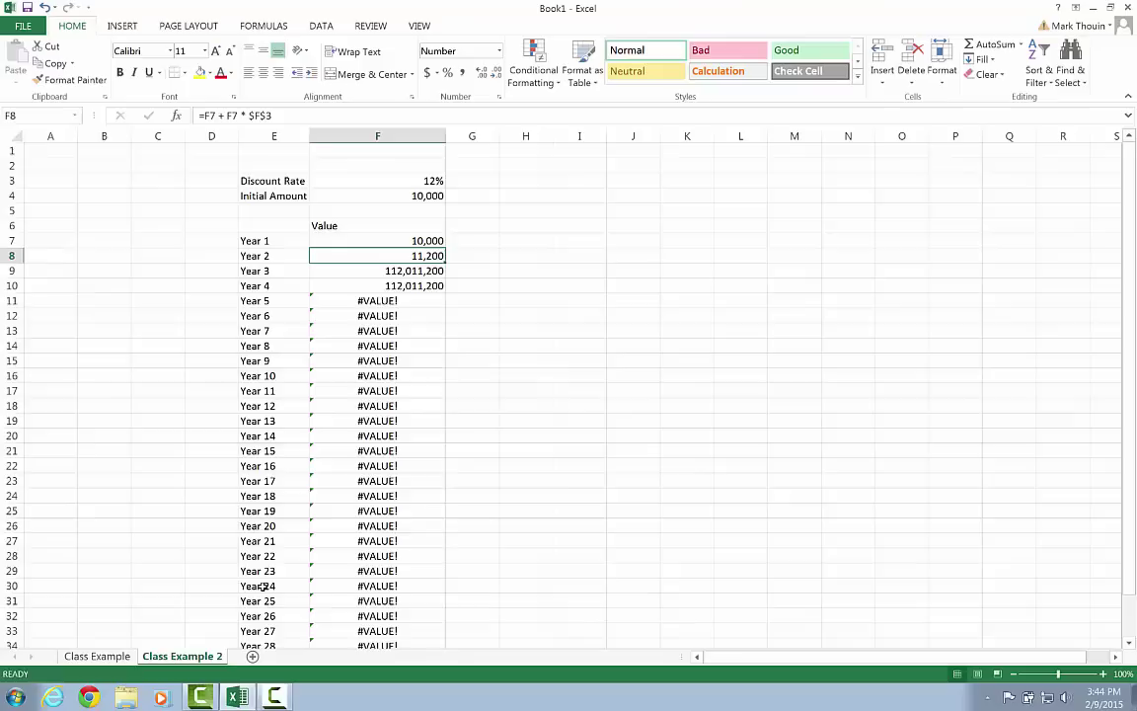
key("ctrl+shift+Down")
key("ctrl+d")
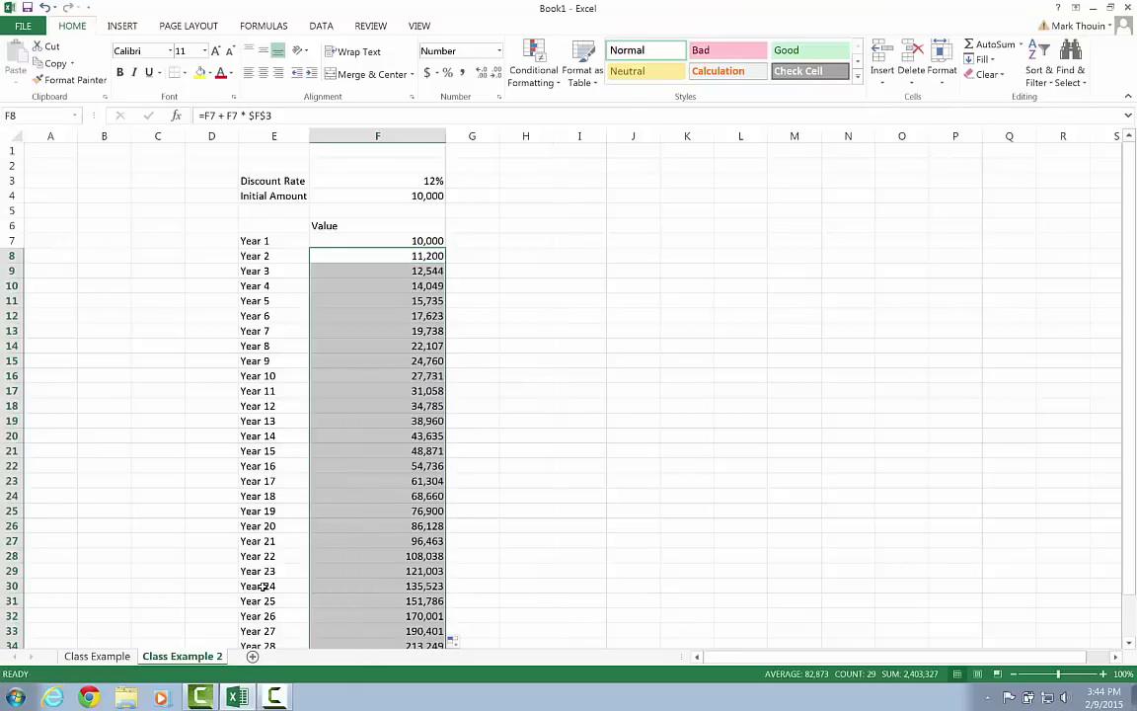
scroll(262, 586, "down", 1)
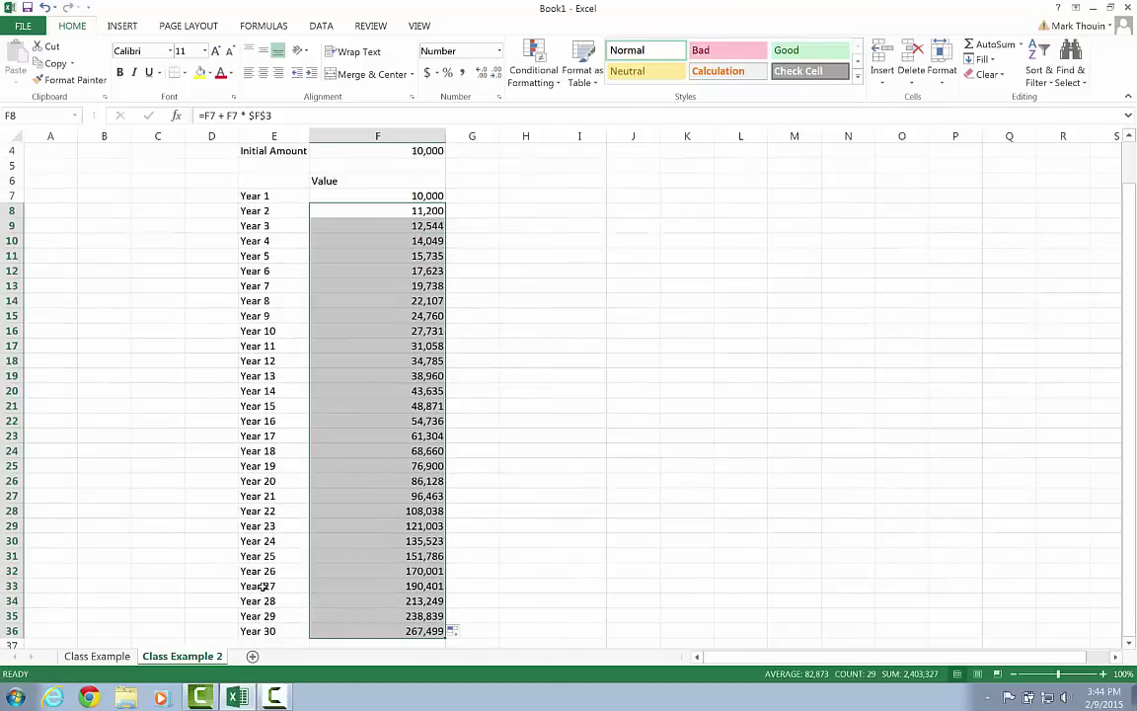
Inspect the copied formulas down to Year 8 and highlight the cells that F14 refers to.
key("Down")
key("Down")
key("Down")
key("Down")
key("Down")
key("Down")
scroll(262, 586, "up", 1)
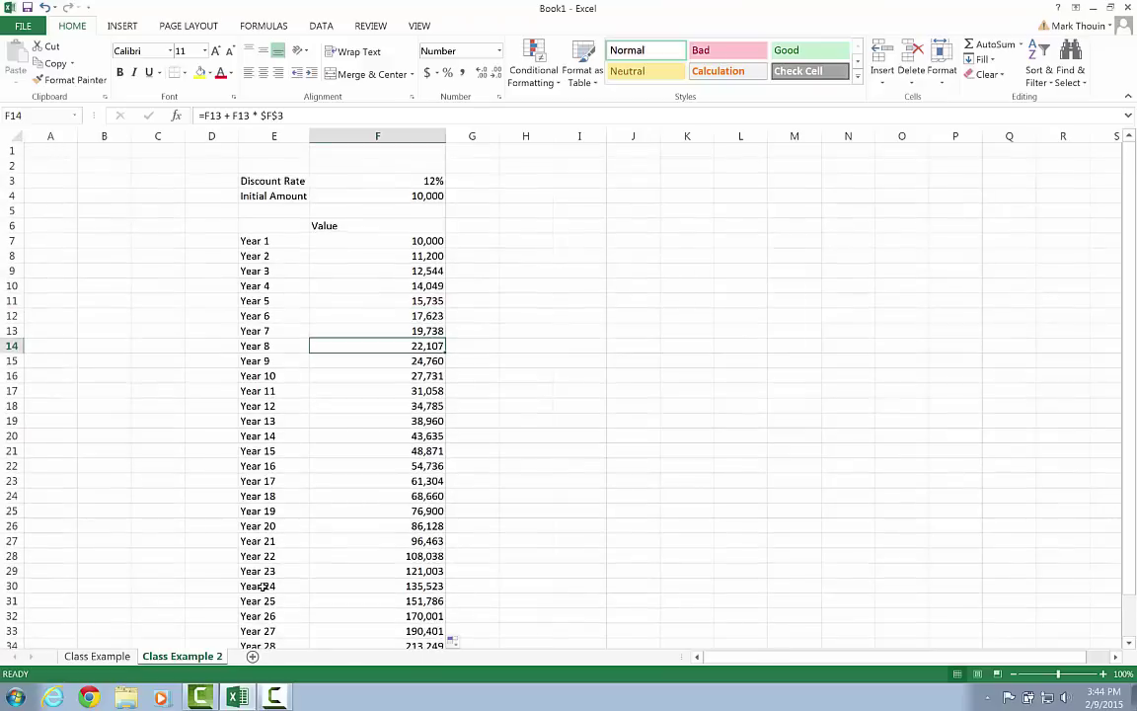
key("F2")
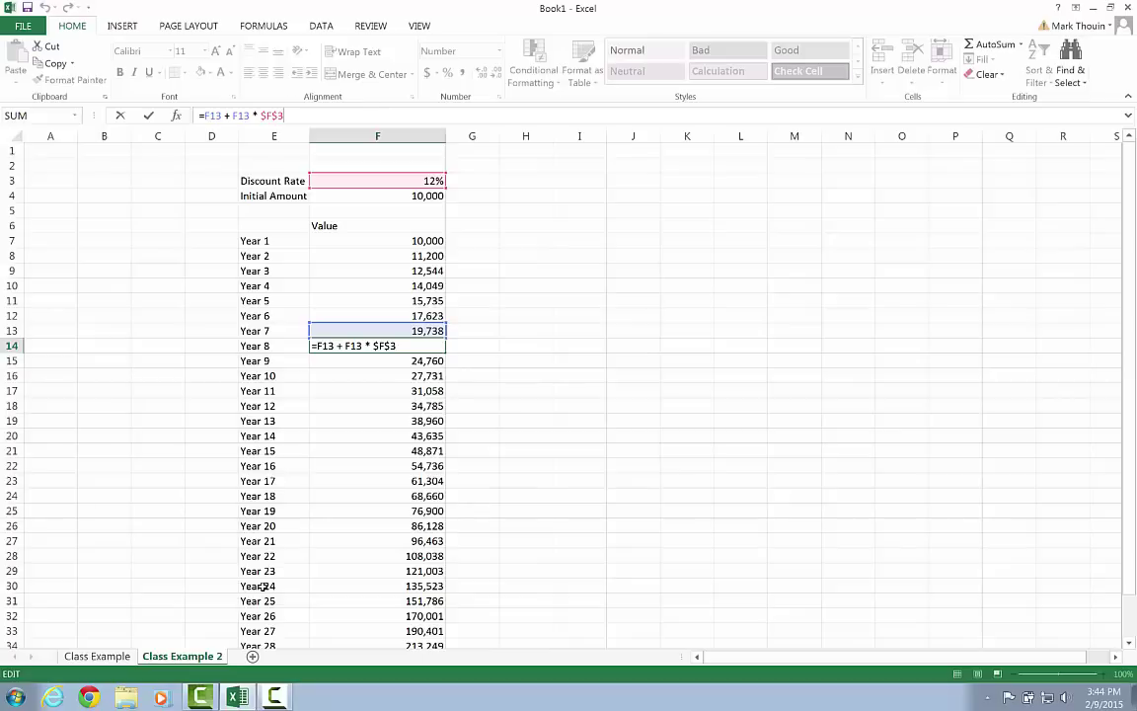
key("Return")
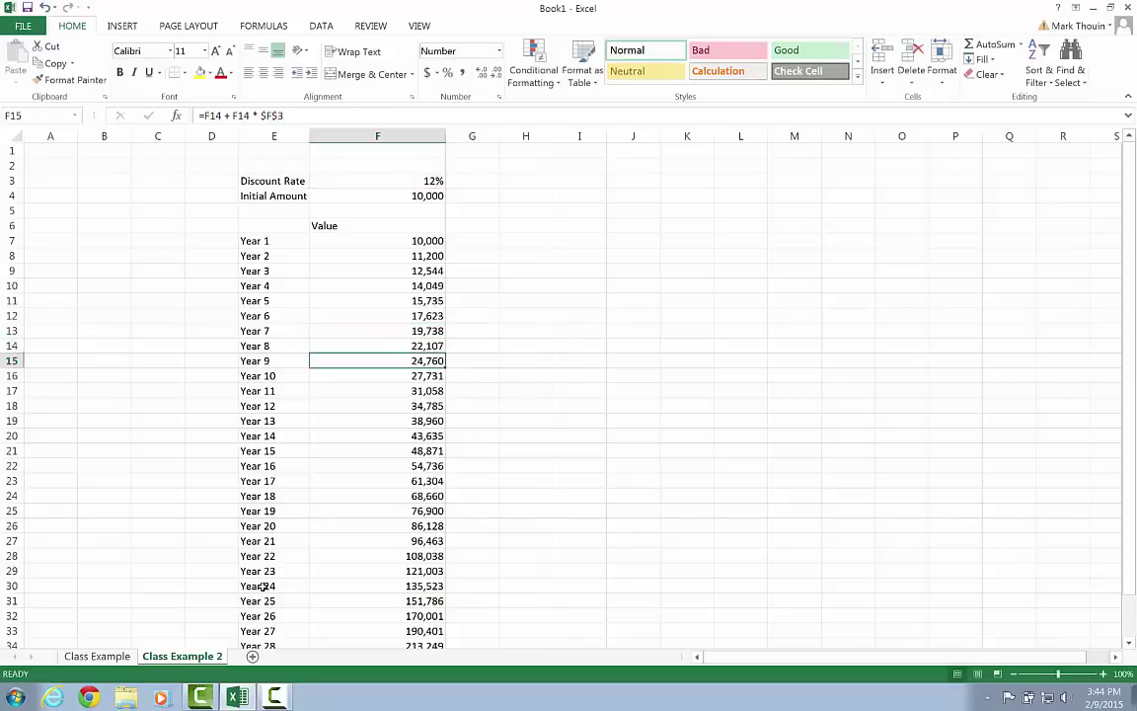
Examine the copied formulas in the Value column from Year 9 down to Year 30 in F36.
scroll(262, 587, "down", 2)
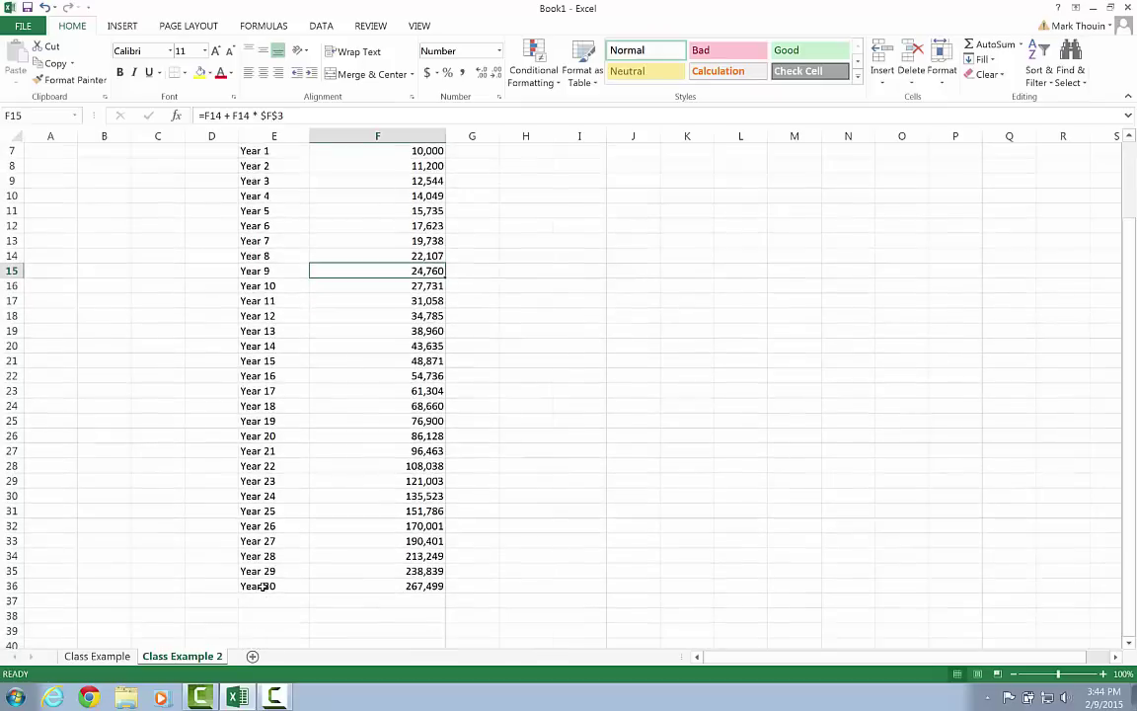
key("Down")
key("Down")
key("Down")
key("Down")
key("Down")
key("Down")
key("Down")
key("Down")
key("Down")
key("Down")
key("Down")
key("Down")
key("Down")
key("Down")
key("Down")
key("Down")
key("Down")
key("Down")
key("Down")
key("Down")
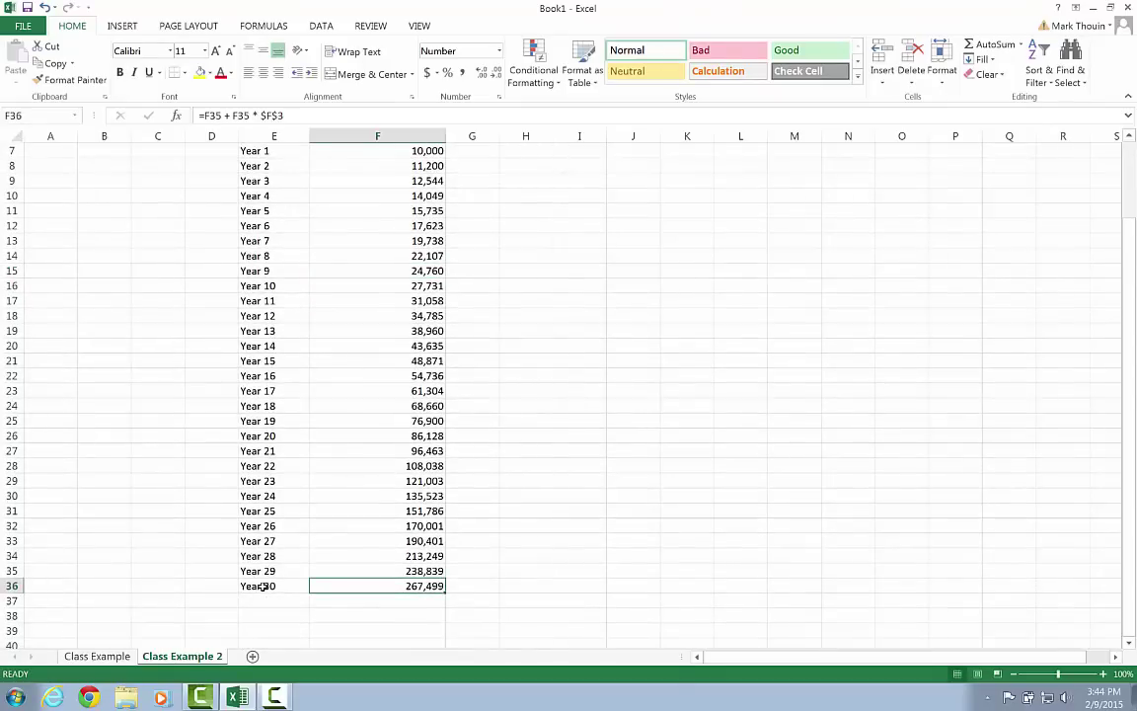
Set the discount rate in F3 to 15%.
scroll(263, 586, "up", 2)
scroll(262, 586, "right", 1)
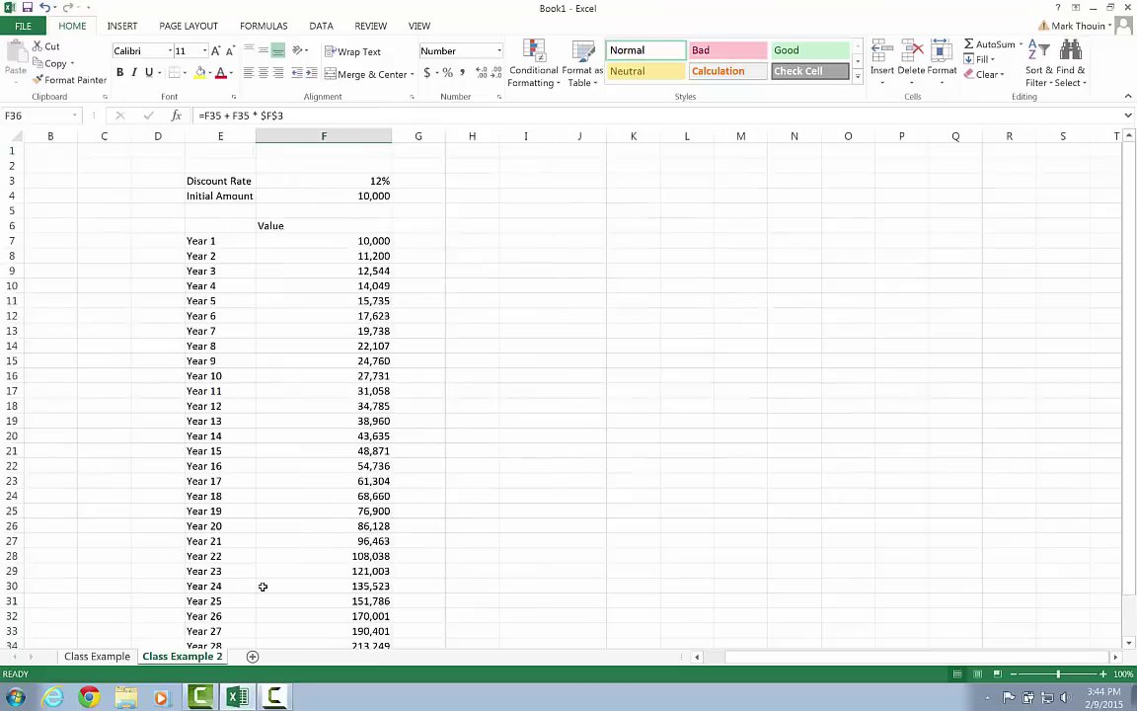
scroll(262, 586, "left", 1)
key("ctrl+Up")
key("ctrl+Up")
key("ctrl+Up")
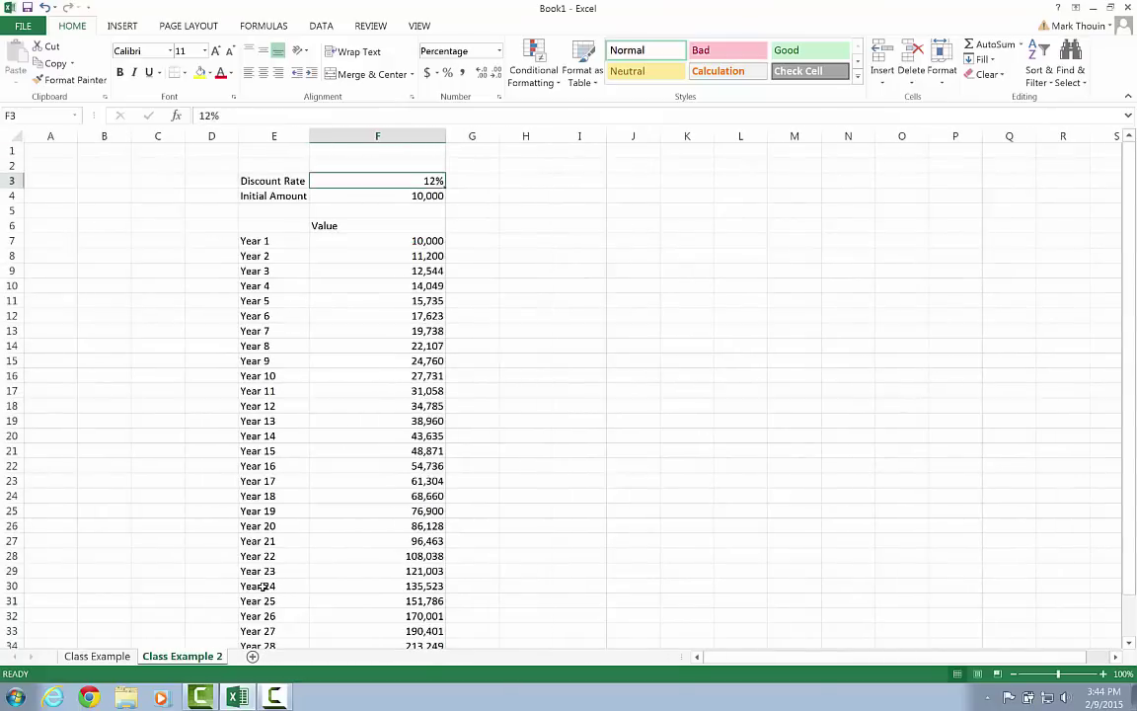
type("15")
key("Return")
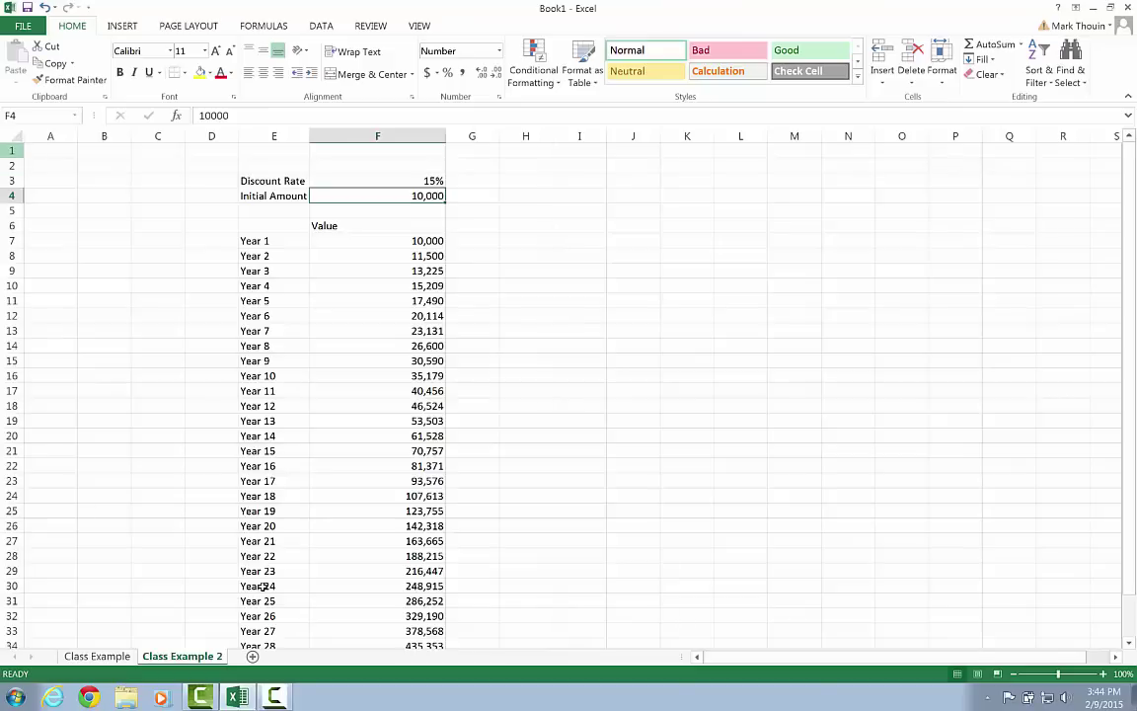
Delete the empty rows 1 and 2 above the Discount Rate row.
key("Left")
key("Down")
key("Down")
key("Down")
key("Down")
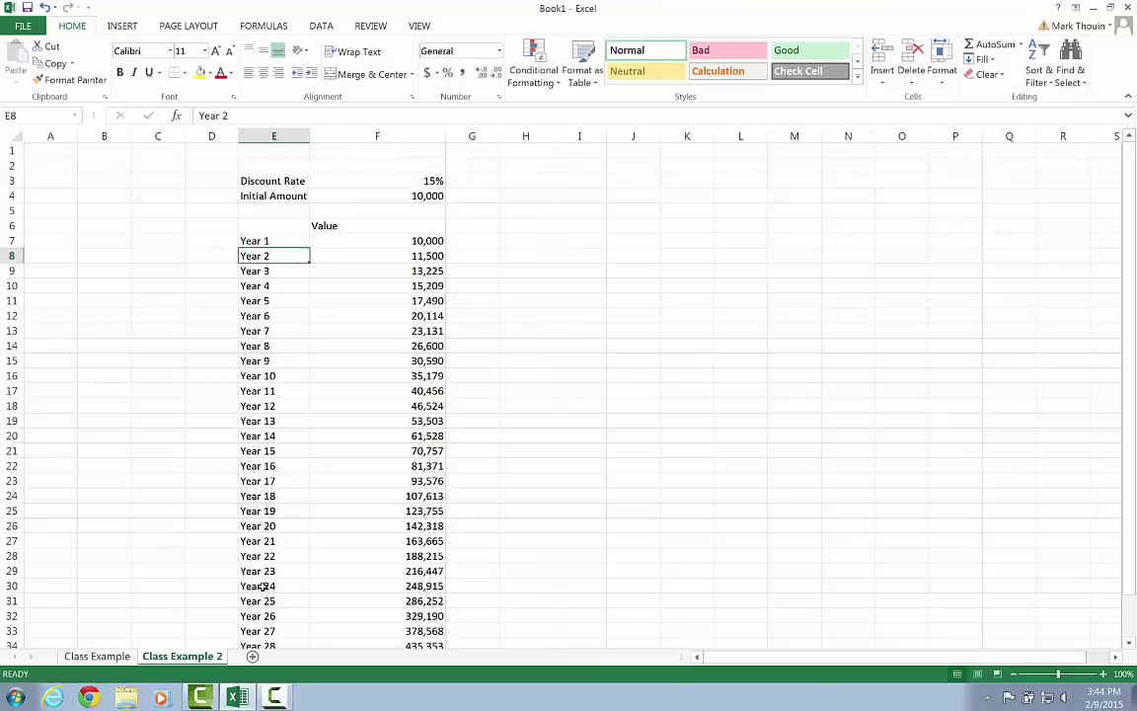
key("ctrl+z")
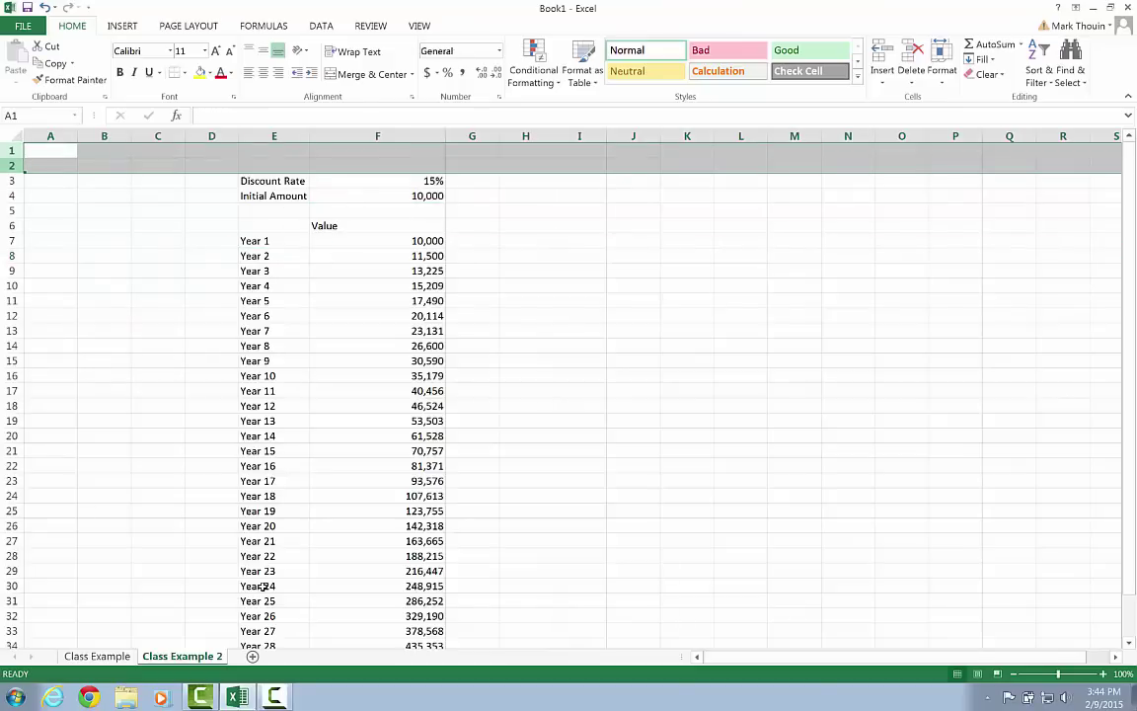
key("Menu")
key("Down")
key("Down")
key("Down")
key("Down")
key("Return")
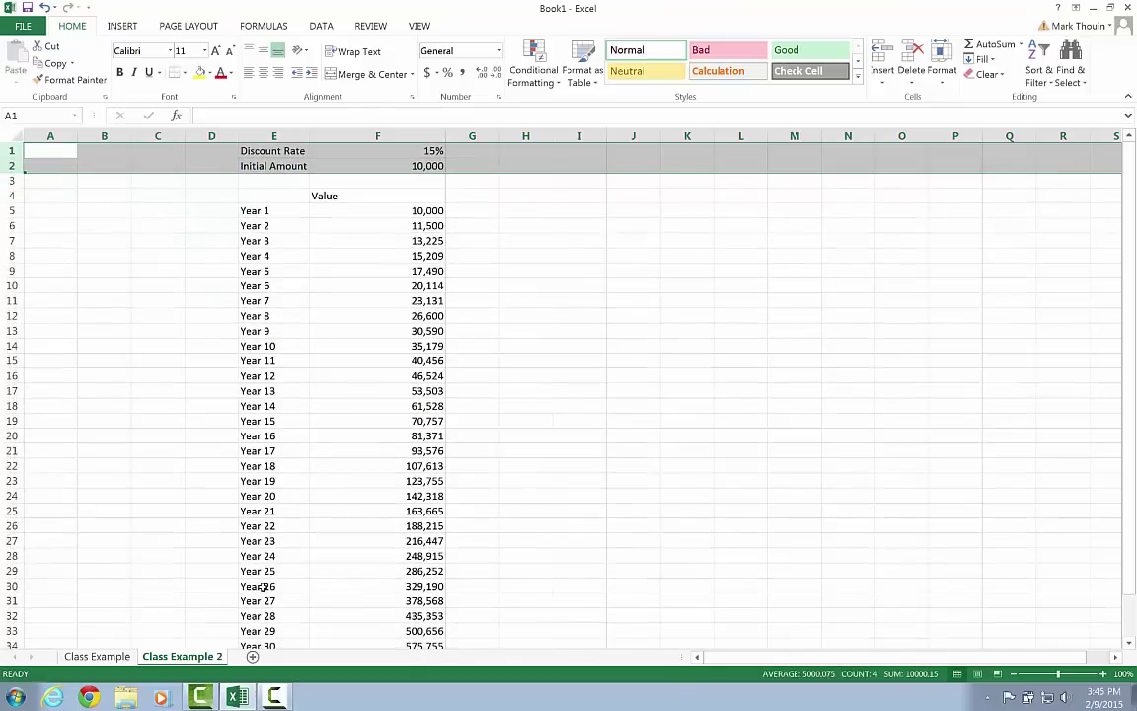
Set the initial amount in F2 to 20000.
key("ctrl+End")
key("Up")
key("Up")
key("Up")
key("Up")
key("Up")
key("Up")
key("Up")
key("Up")
key("Up")
key("Up")
key("Up")
key("Up")
key("Up")
key("Up")
key("Up")
key("Up")
key("Up")
key("Up")
key("Up")
key("Up")
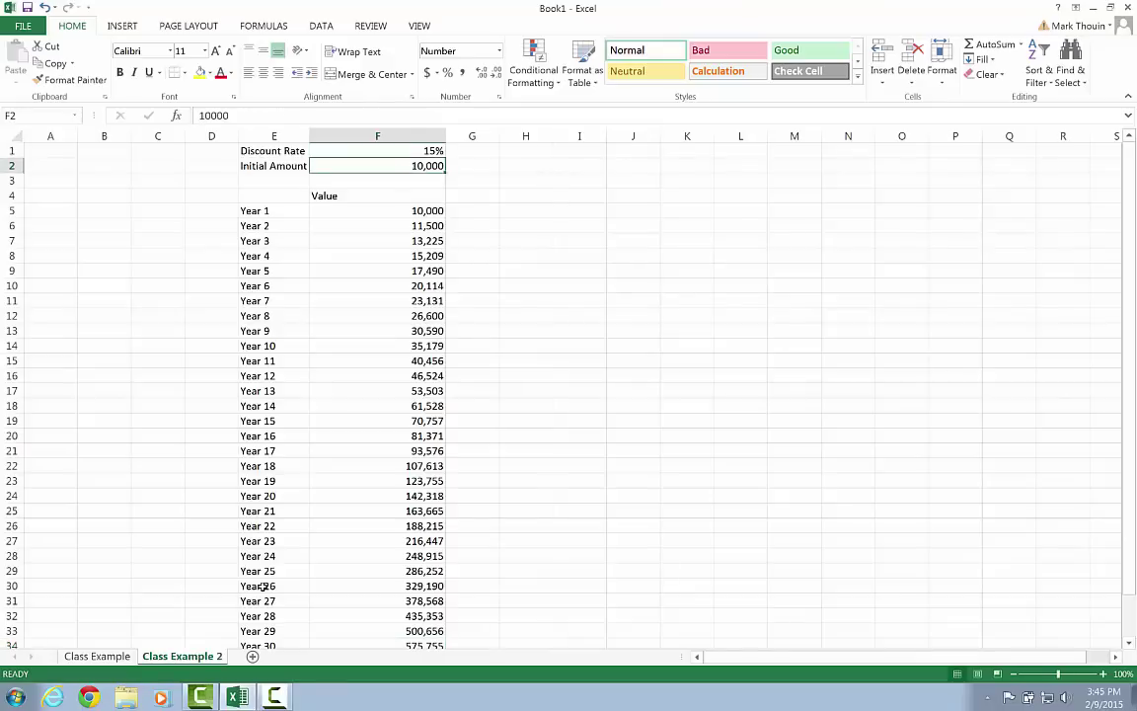
type("20000")
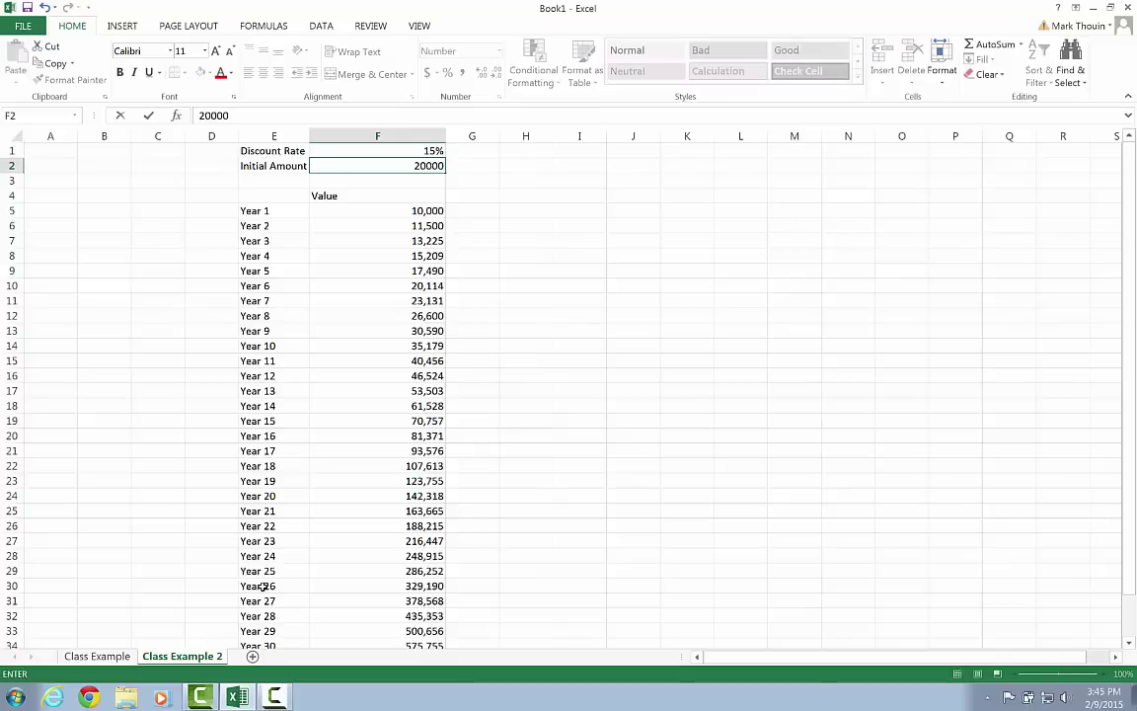
key("Return")
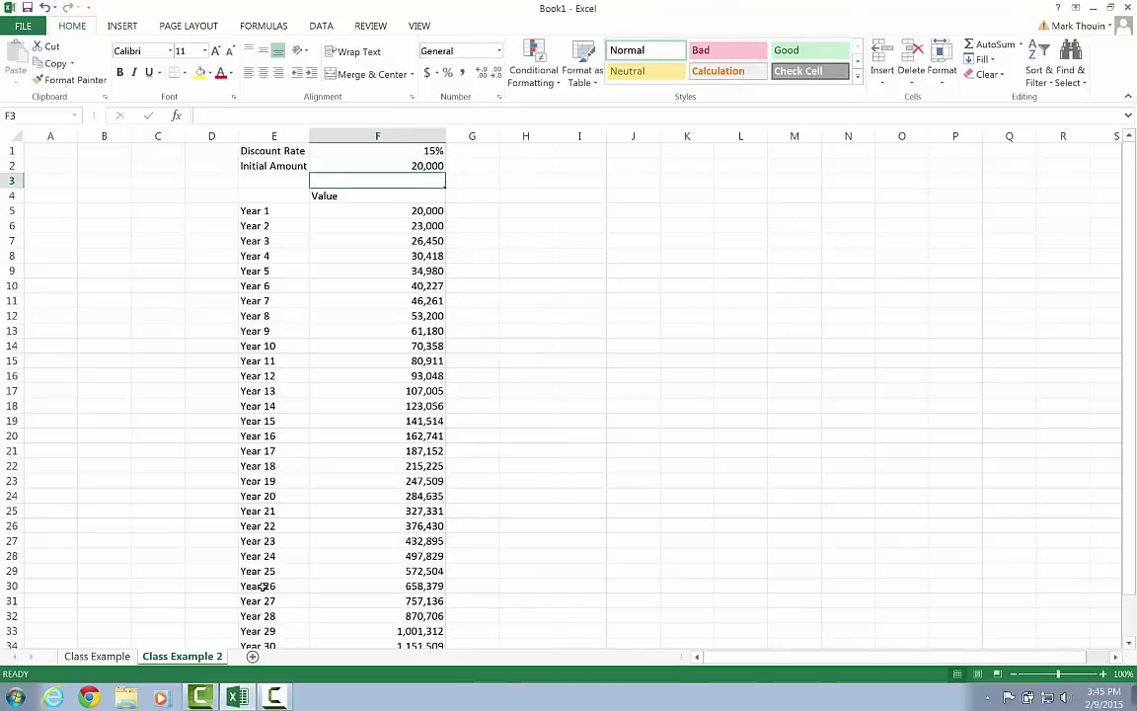
Examine the recalculated Value column and its formulas, including Year 27 in F31 and Year 13 in F17.
key("Down")
key("Down")
key("Down")
key("Down")
key("Down")
key("Down")
key("Down")
key("Down")
key("Down")
key("Down")
key("Down")
key("Down")
key("Down")
key("Down")
key("Down")
key("Down")
key("Down")
key("Down")
key("Down")
key("Down")
key("shift+Up")
key("shift+Up")
key("shift+Up")
key("shift+Up")
key("shift+Up")
key("shift+Up")
key("shift+Up")
key("shift+Up")
key("shift+Up")
key("shift+Up")
key("shift+Up")
key("shift+Up")
key("shift+Up")
key("shift+Up")
key("shift+Up")
key("shift+Up")
key("shift+Up")
key("shift+Up")
key("shift+Up")
key("shift+Up")
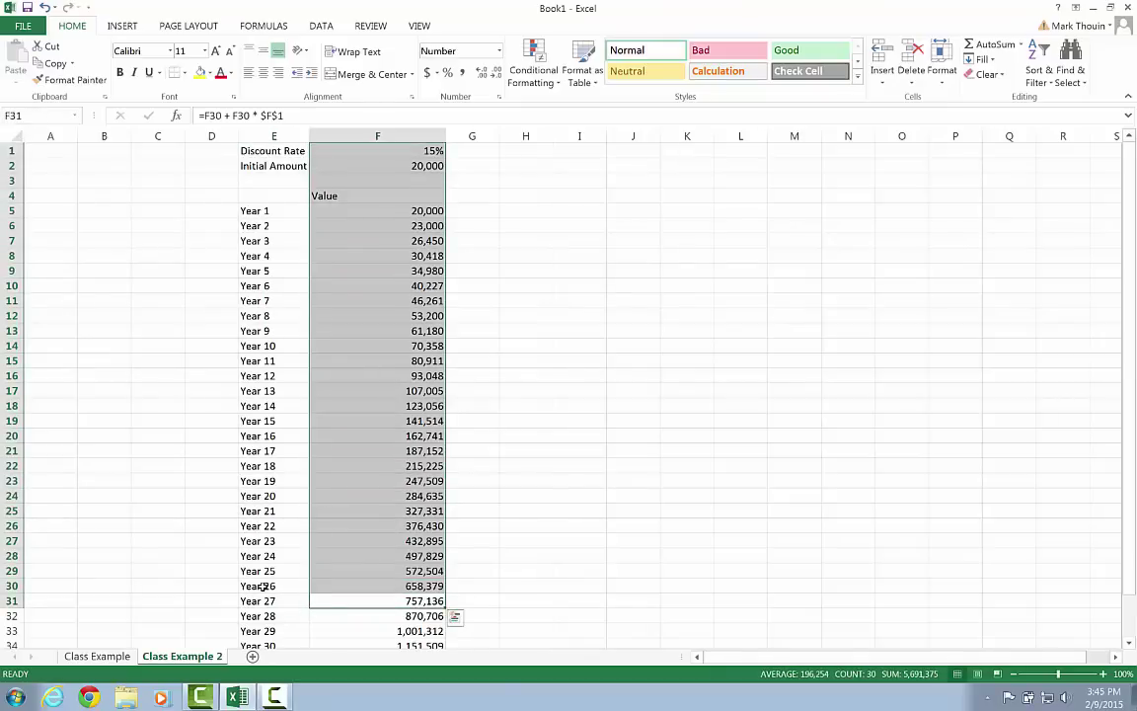
key("F2")
key("Escape")
key("Up")
key("Up")
key("Up")
key("Up")
key("Up")
key("Up")
key("Up")
key("Up")
key("Up")
key("Up")
key("Up")
key("Up")
key("Up")
key("Up")
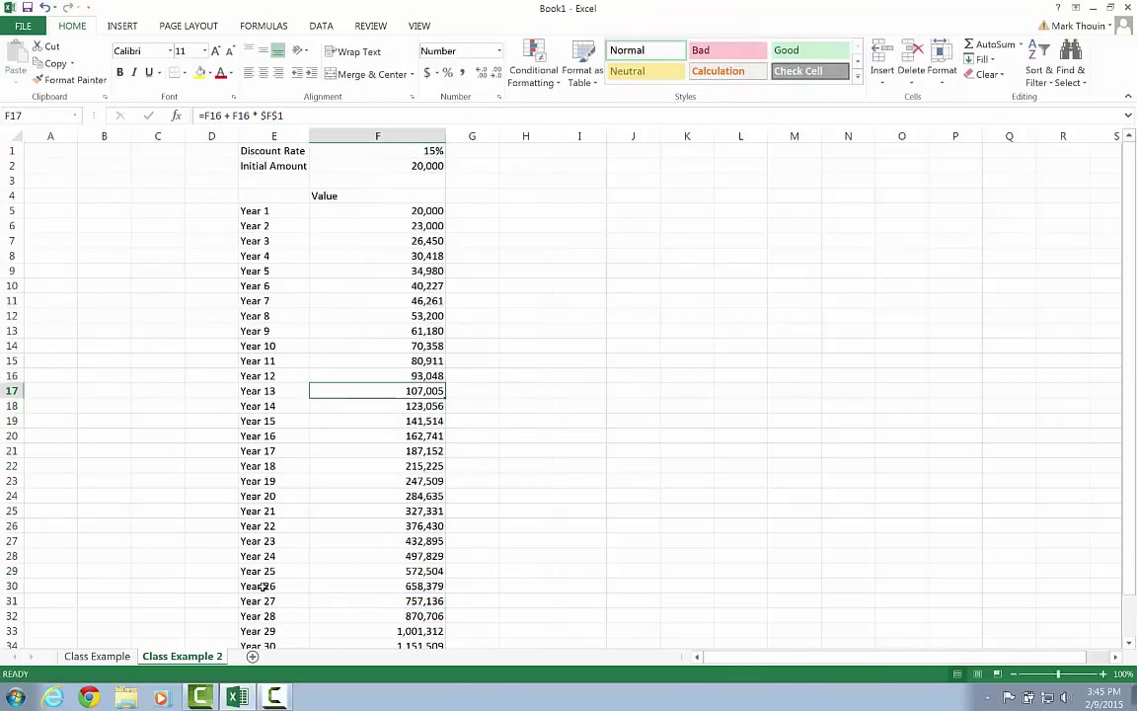